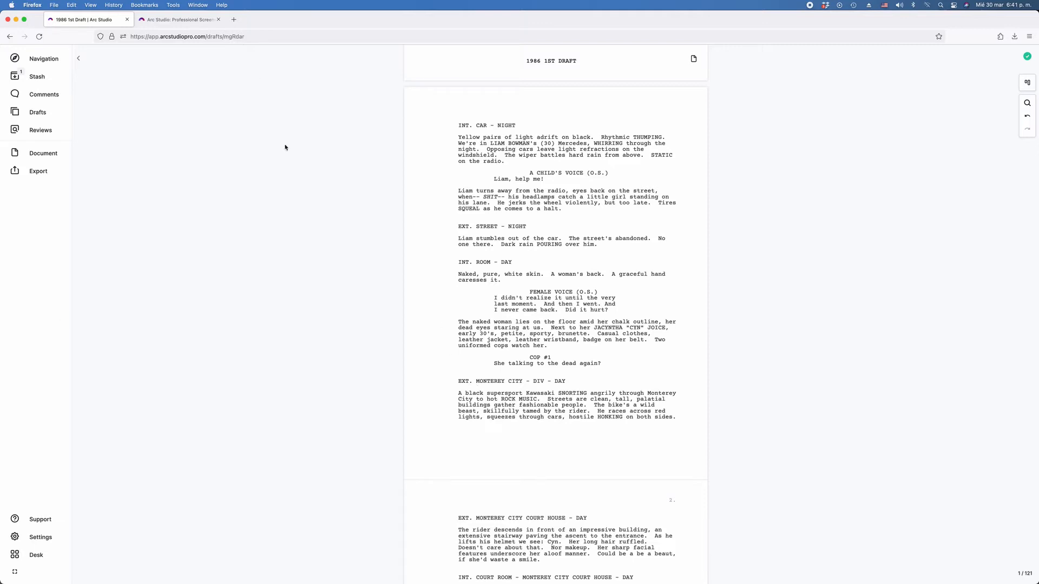
Compare the 1986 1st Draft script in Firefox with the same script in the Arc Studio desktop app, ending back in Firefox.
left_click(276, 37)
left_click(228, 72)
key("super+Tab")
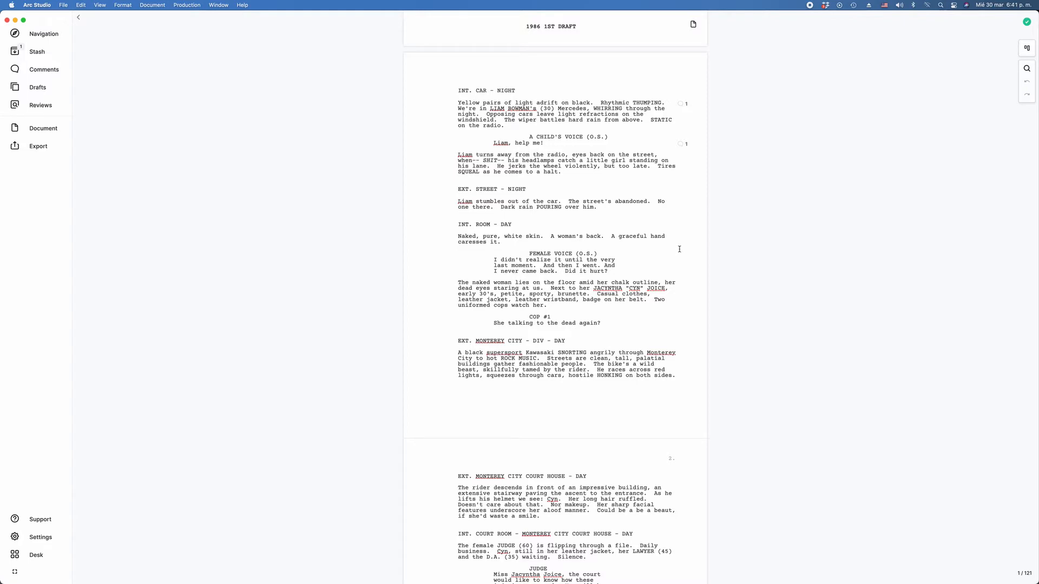
key("super+Tab")
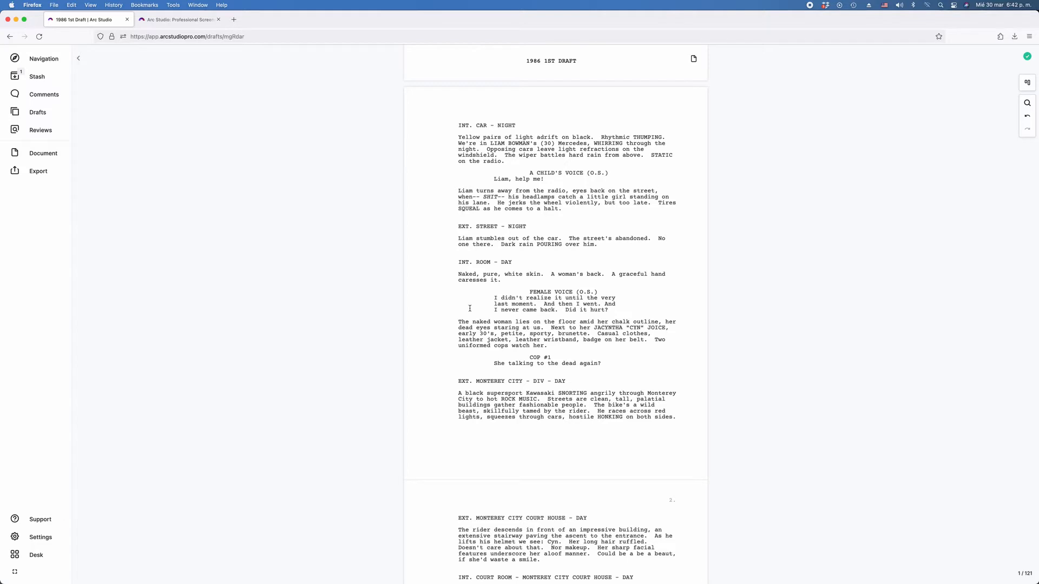
key("ctrl+Tab")
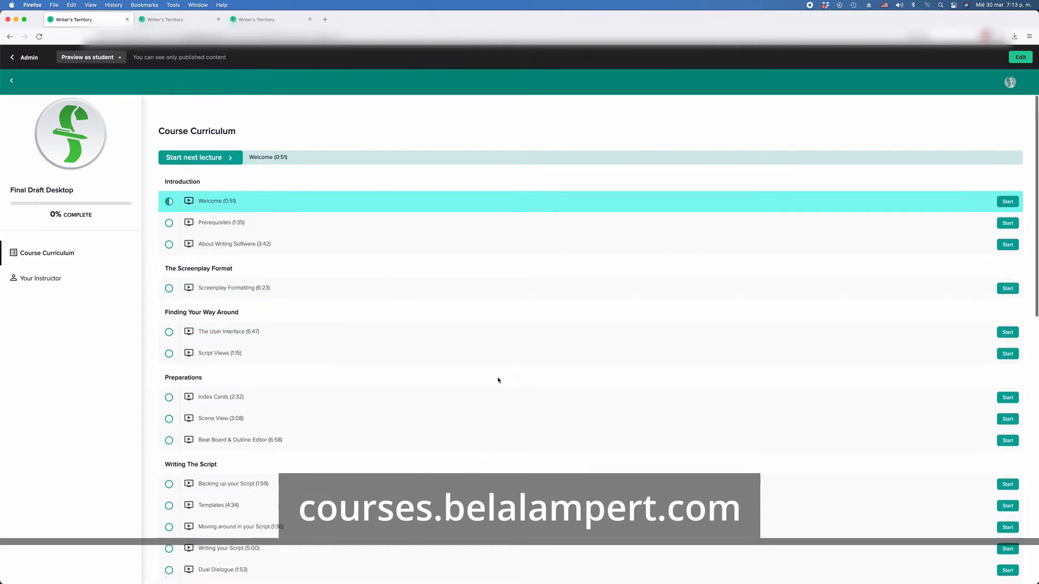
Look through the lecture lists of the writing software courses, including Final Draft Desktop and Scrivener Desktop.
scroll(499, 381, "down", 2)
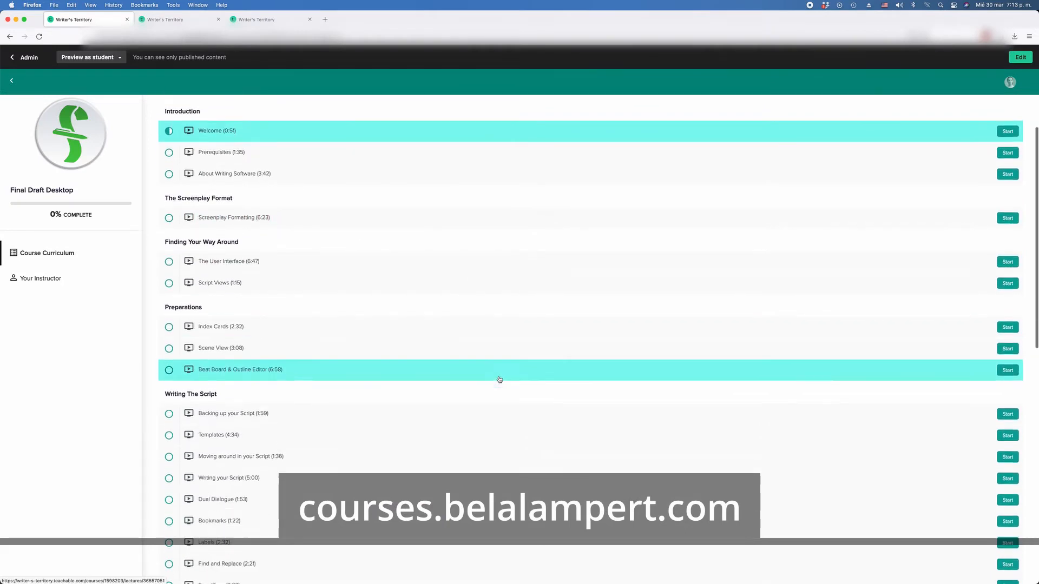
key("ctrl+Tab")
scroll(419, 362, "down", 5)
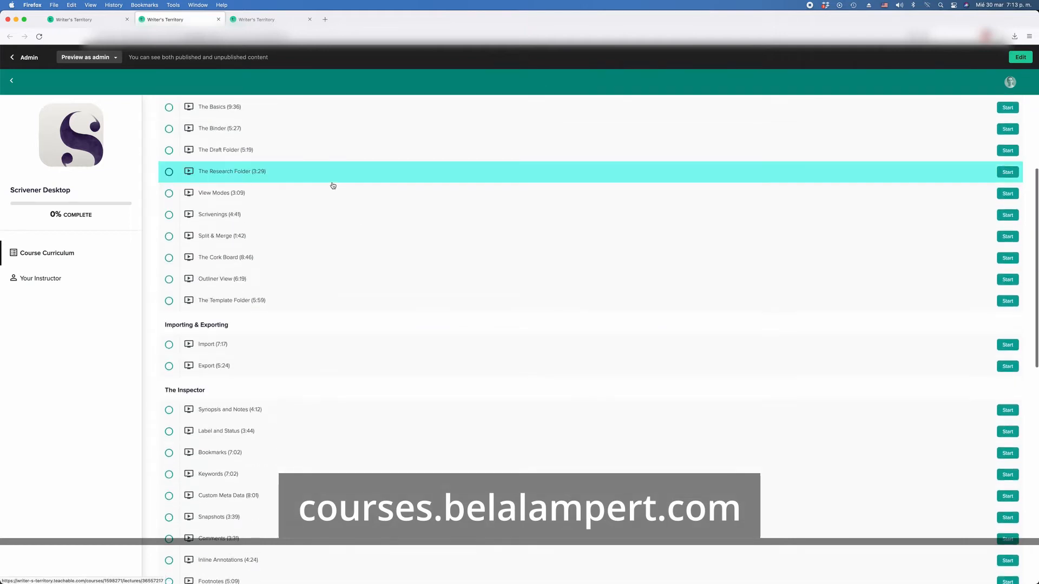
key("ctrl+Tab")
scroll(528, 307, "down", 5)
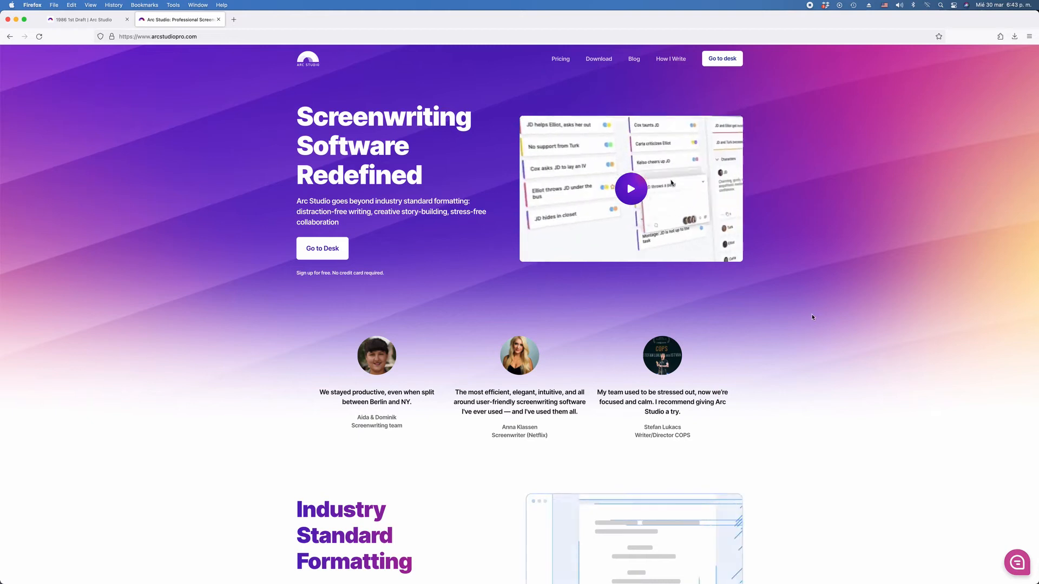
Find the Final Draft comparison on the Arc Studio home page and highlight "Everything that Final Draft can do, and so much more...".
scroll(815, 318, "down", 1)
scroll(816, 317, "down", 15)
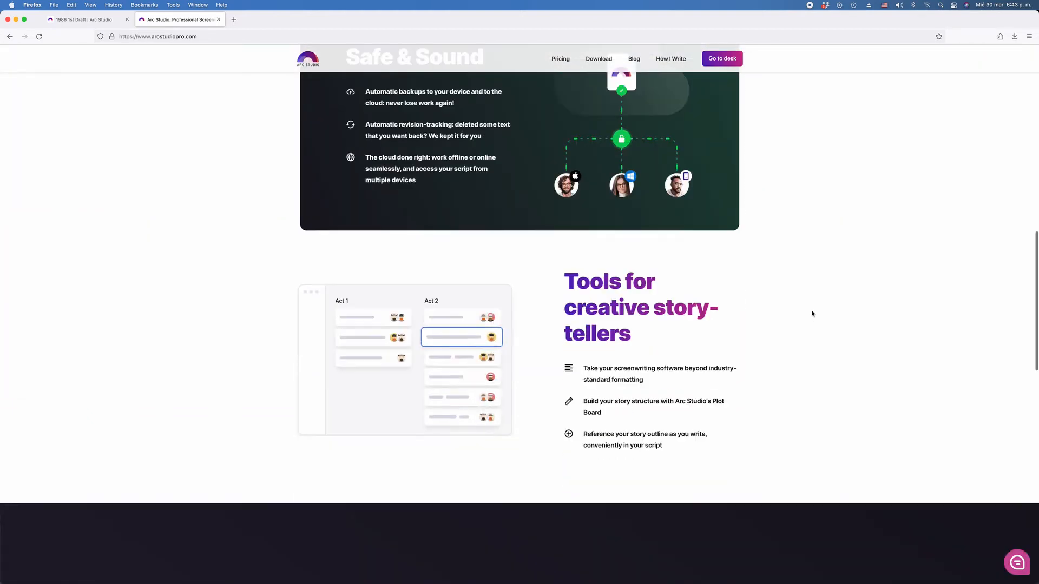
scroll(809, 310, "down", 3)
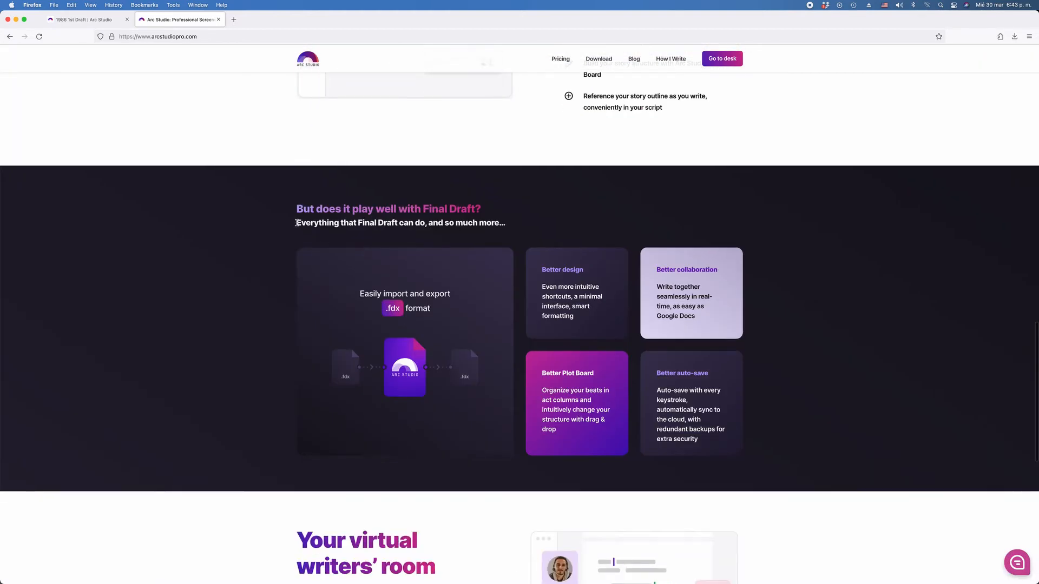
triple_click(370, 222)
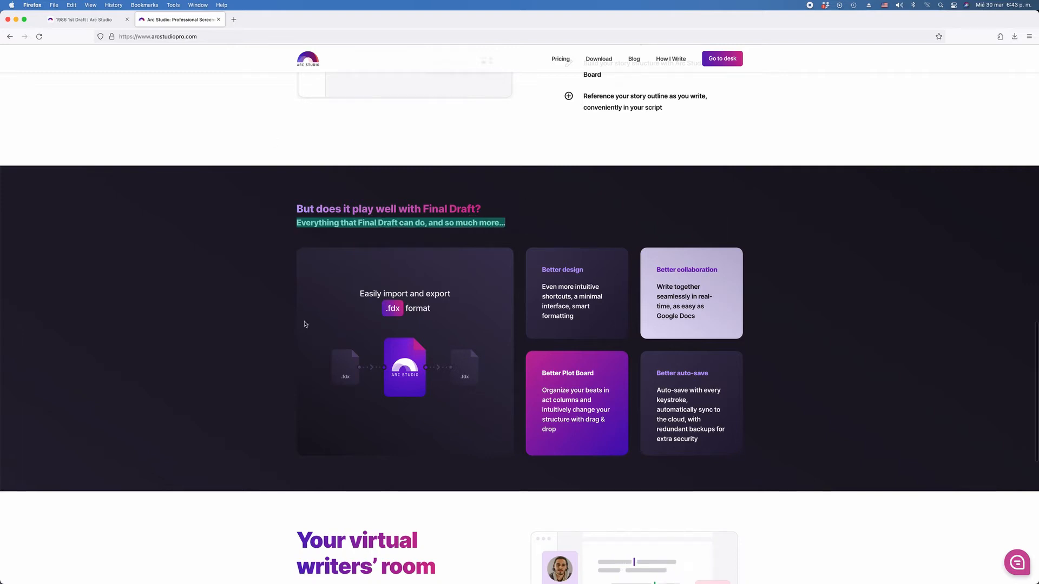
Examine the production commands available in the Arc Studio desktop app and return to the 1986 1st Draft script in Firefox.
left_click(92, 20)
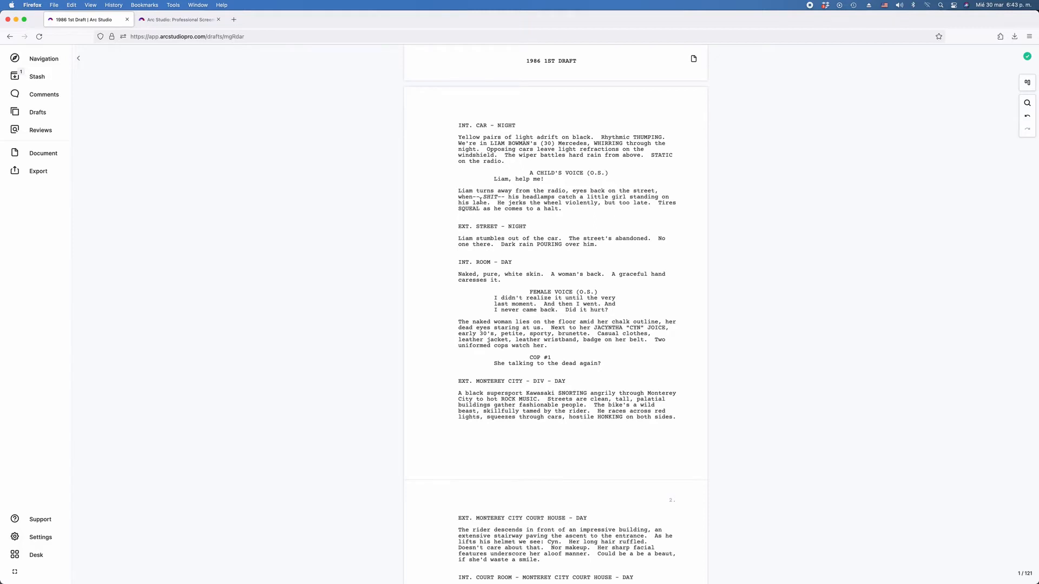
key("super+Tab")
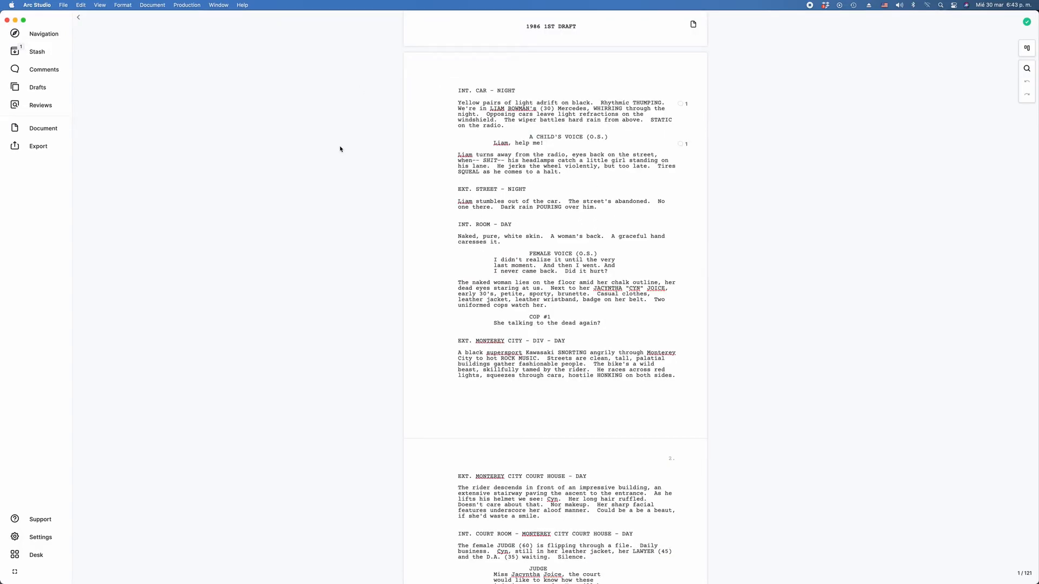
left_click(182, 7)
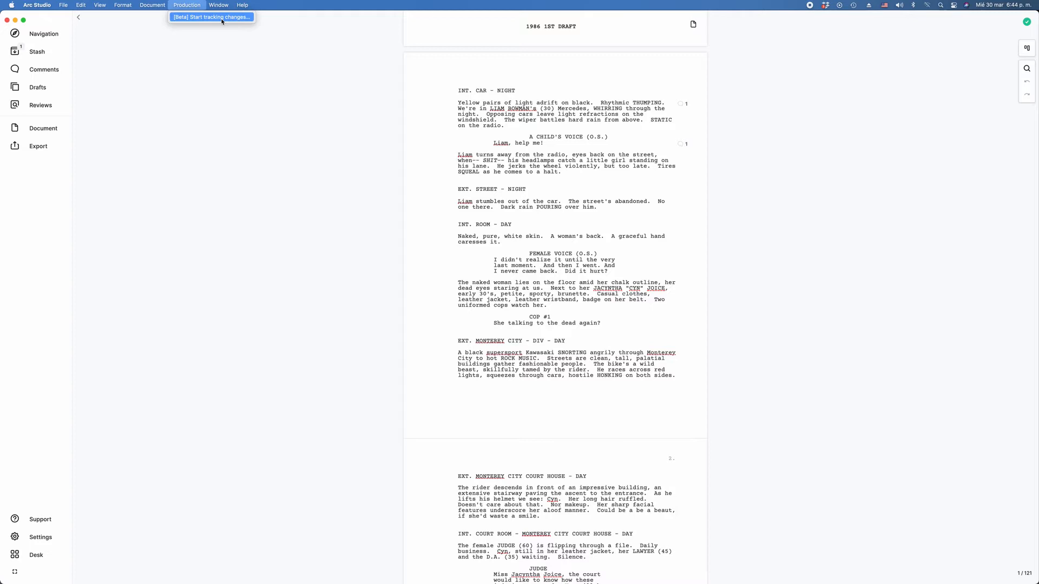
left_click(184, 7)
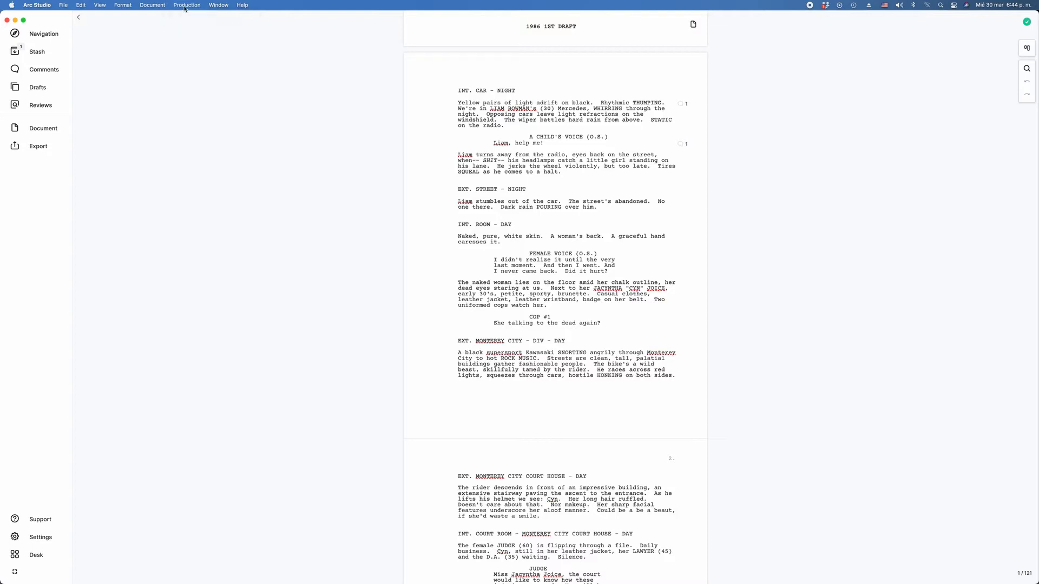
key("super+Tab")
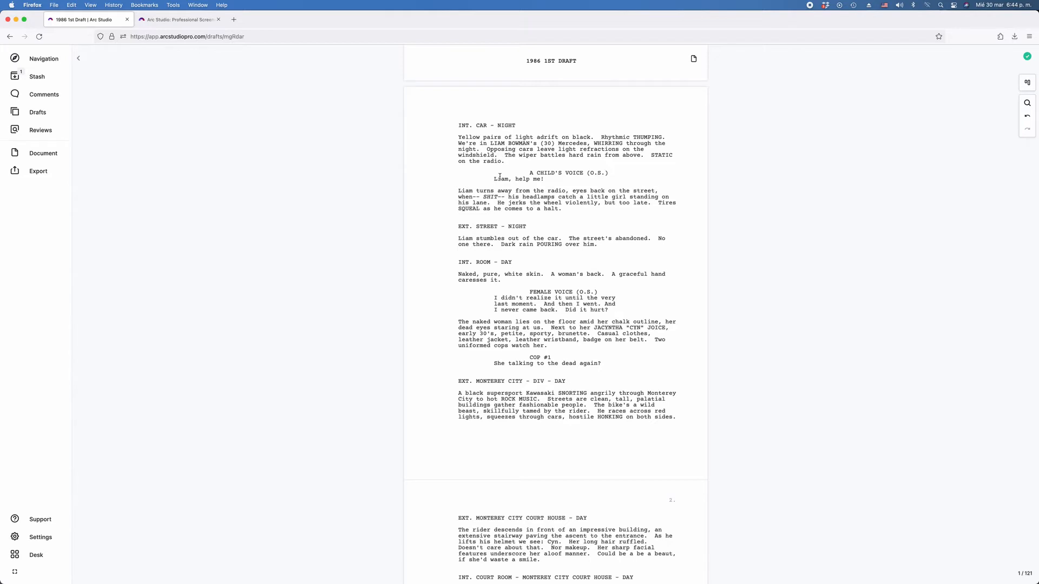
Show the scene navigation, add the comment "comment" to the action paragraph about the little girl in his lane, and tag it Important.
left_click(32, 61)
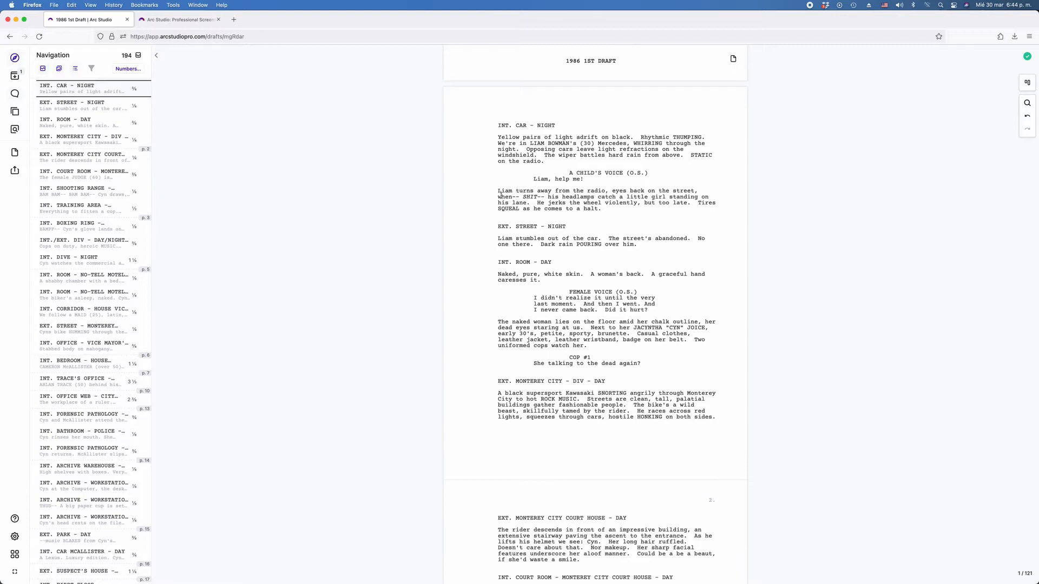
left_click_drag(598, 209, 521, 192)
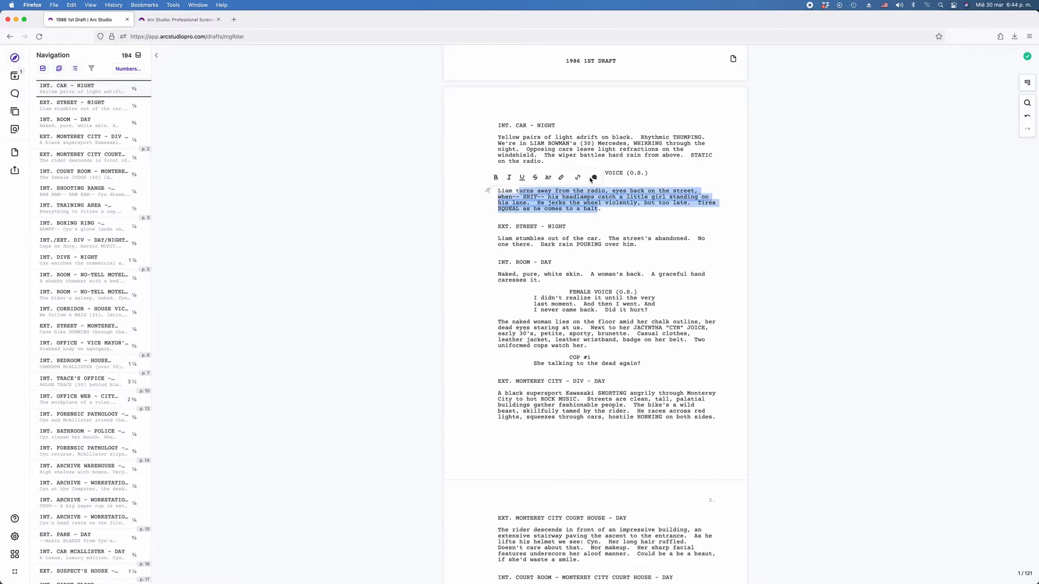
left_click(593, 177)
type("comment")
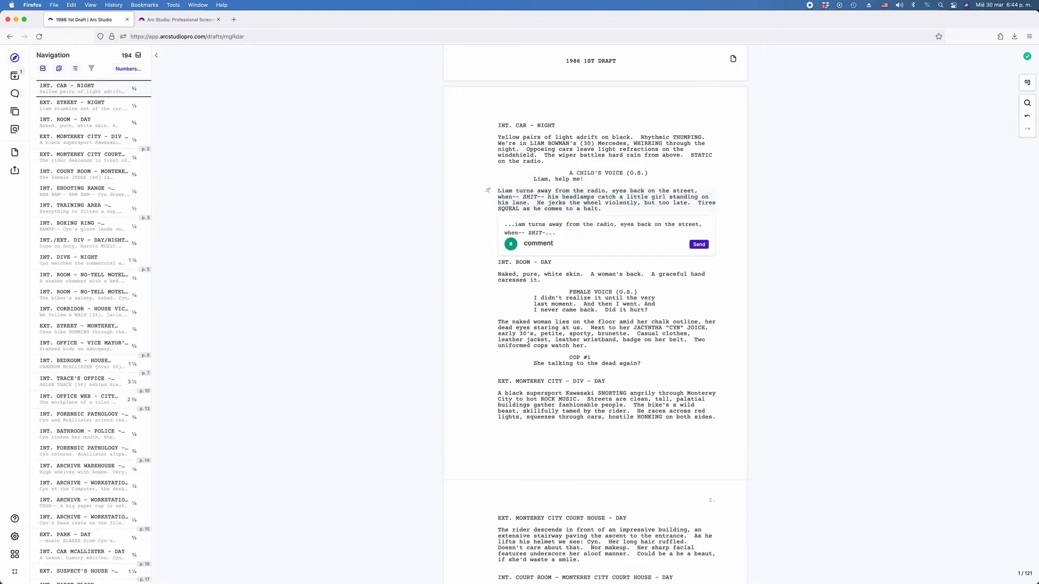
left_click(699, 245)
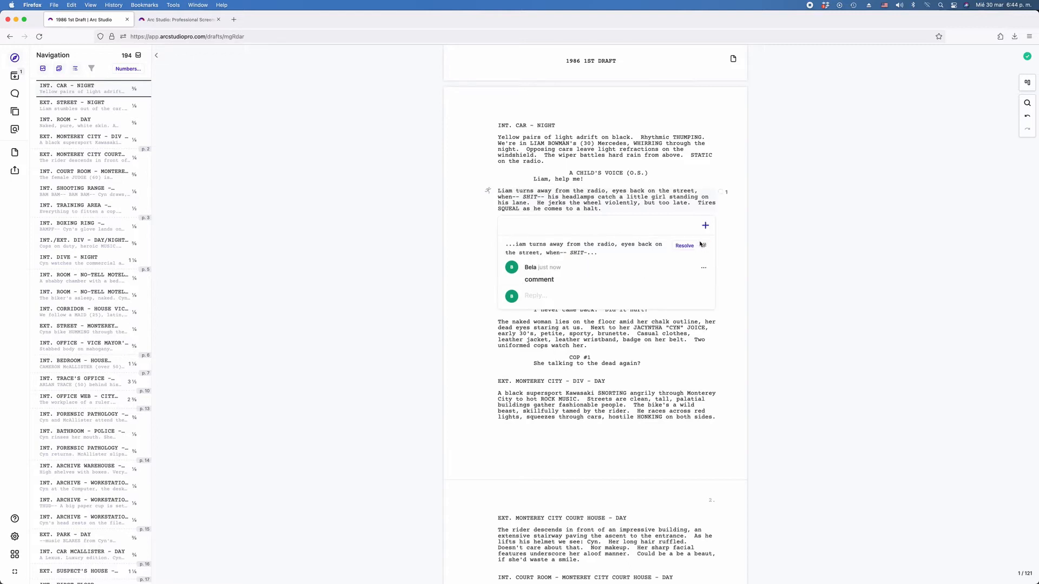
left_click(704, 247)
left_click(605, 258)
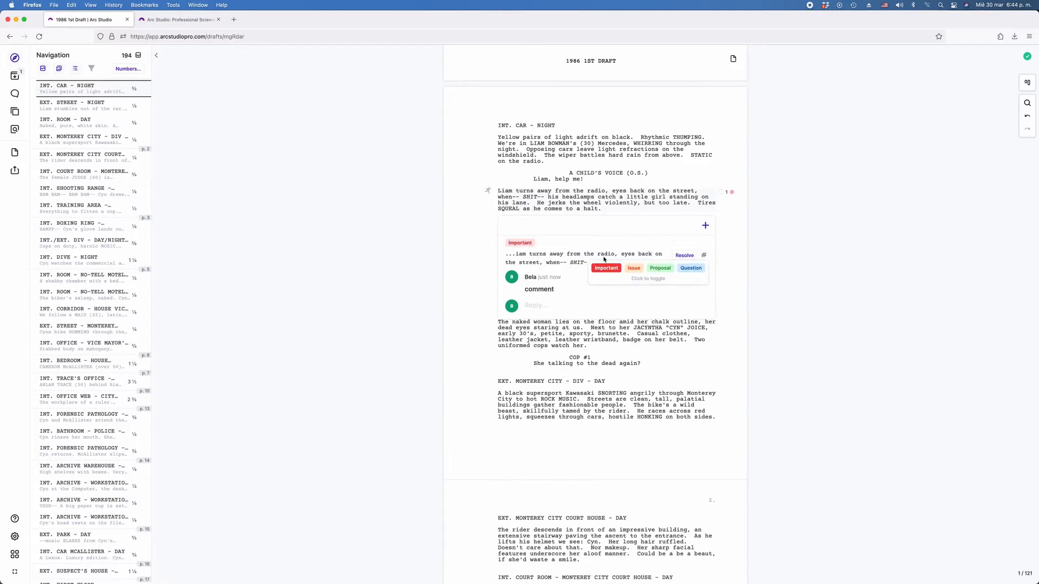
View the export options and the document's collaborator settings without inviting anyone.
left_click(14, 170)
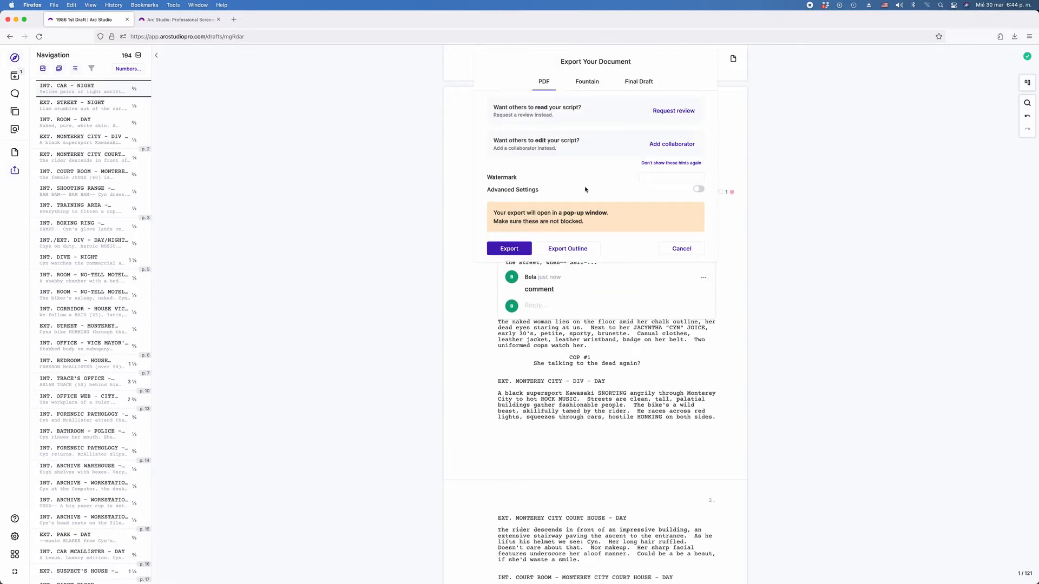
left_click(674, 145)
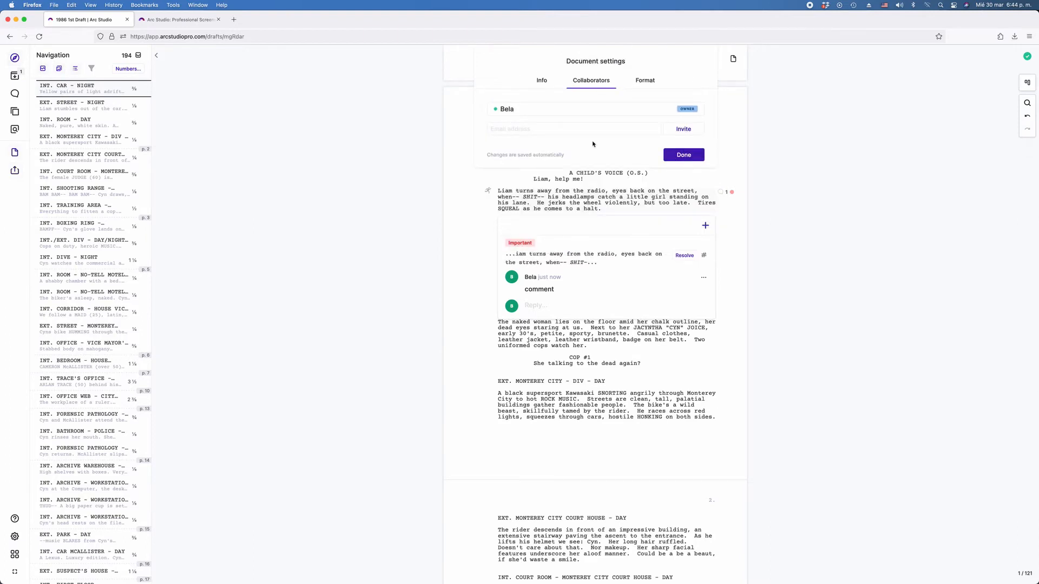
left_click(685, 155)
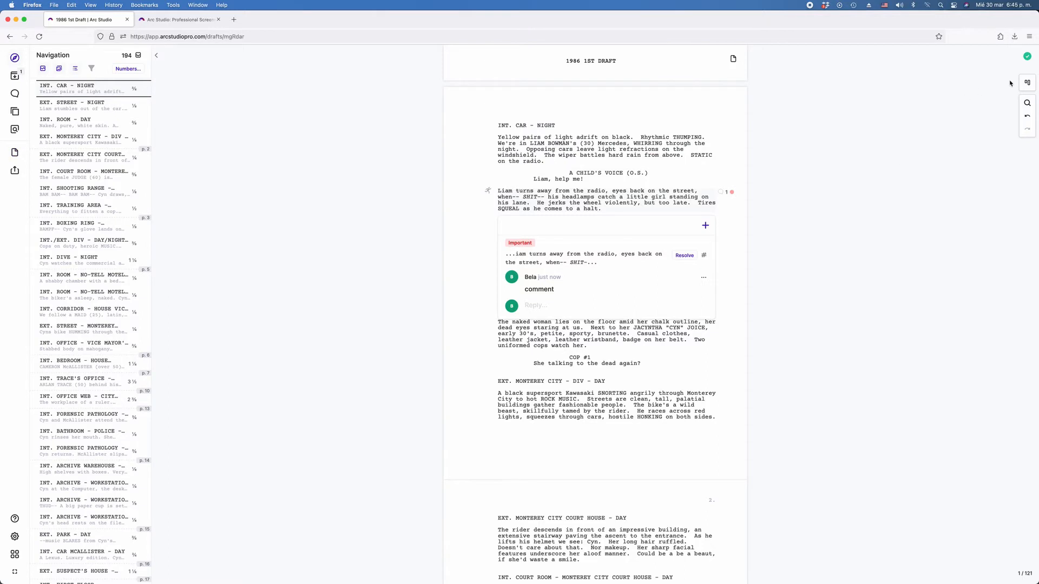
Open the plot board and review the storylines, characters and locations in its story elements.
left_click(1027, 82)
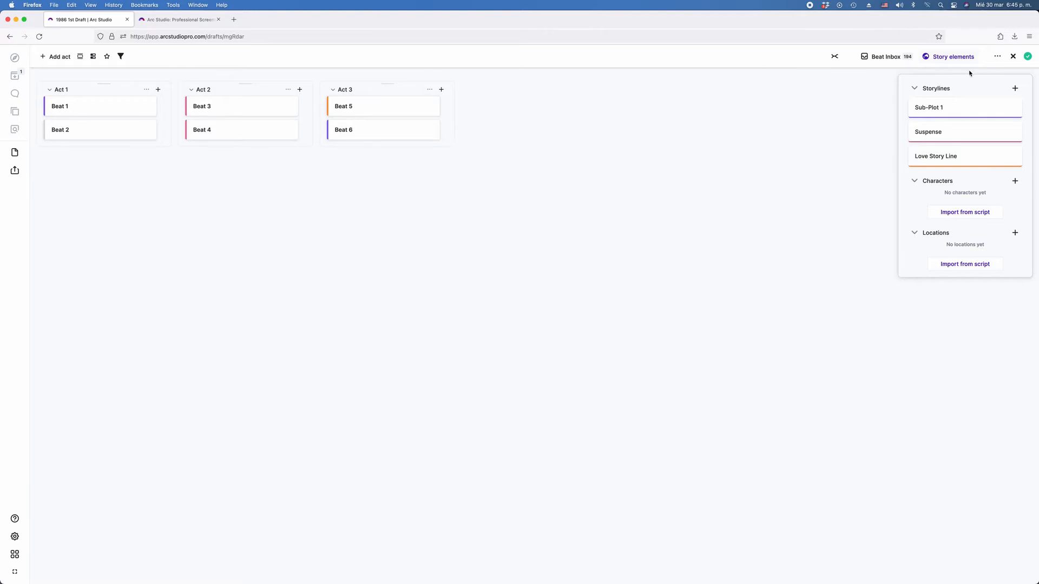
left_click(918, 88)
left_click(917, 86)
left_click(942, 57)
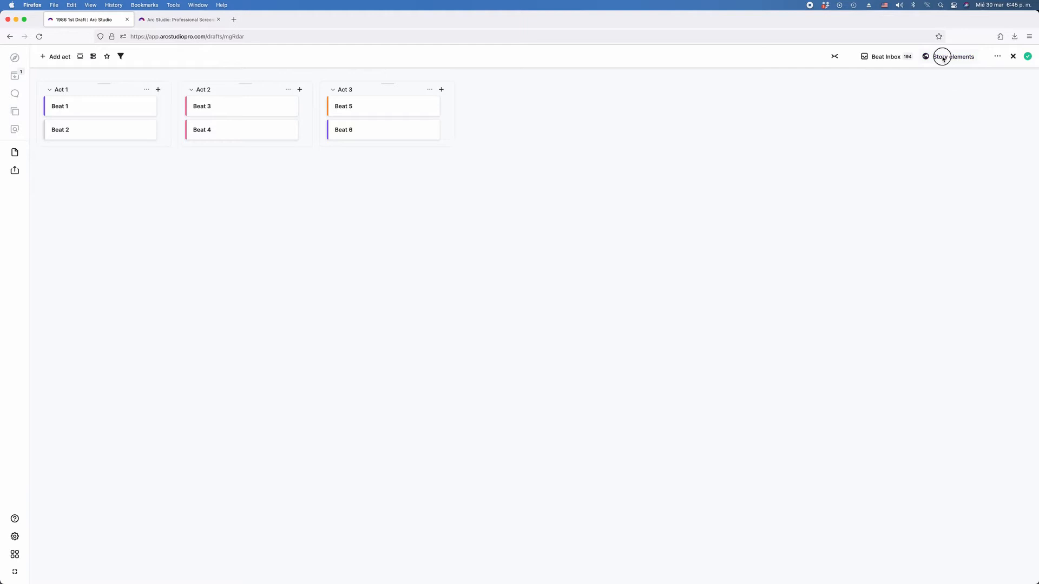
left_click(951, 57)
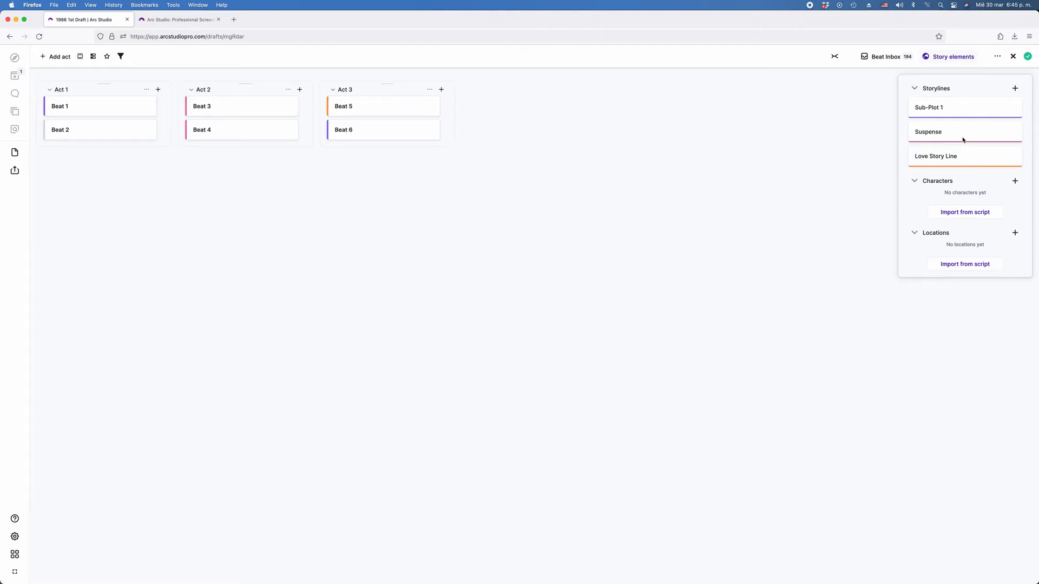
Reshape the story arcs by lowering Suspense at Beat 2 and raising Sub-Plot 1 at Beat 3 and Love Story Line at Beat 5.
left_click(836, 56)
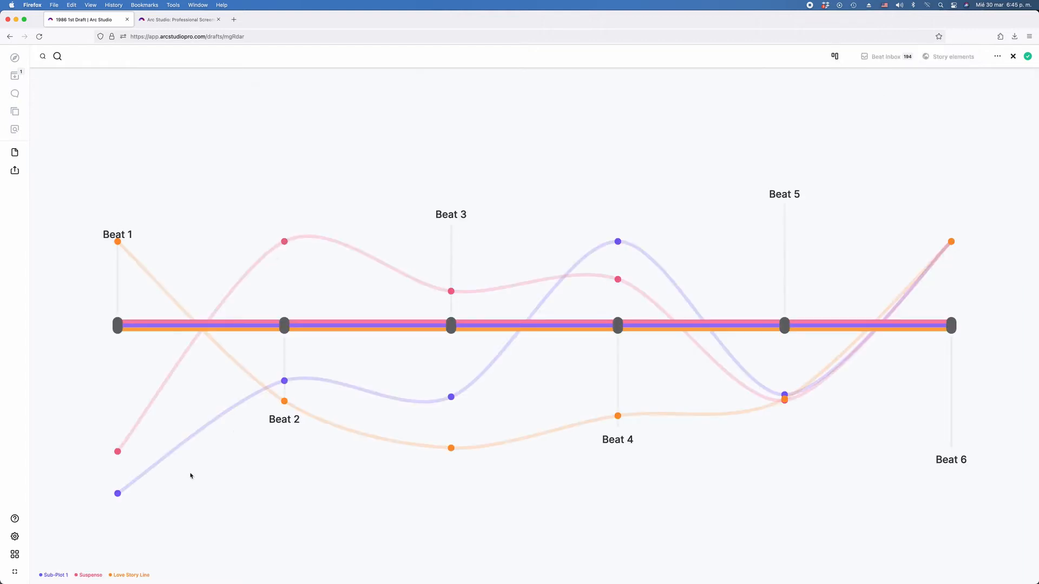
mouse_move(282, 250)
left_mouse_down()
mouse_move(284, 293)
mouse_move(283, 250)
left_mouse_up()
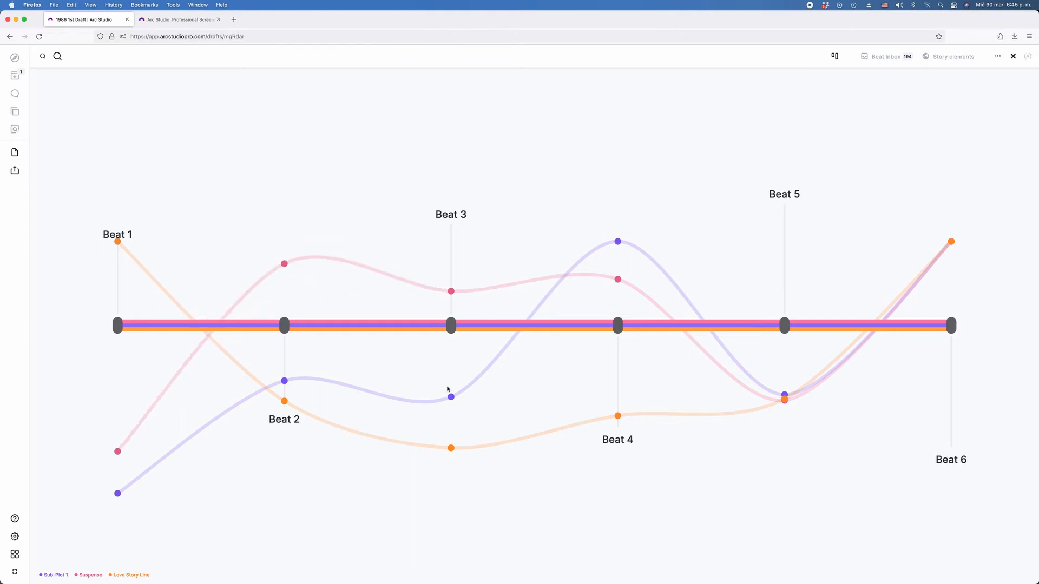
left_click_drag(453, 399, 450, 366)
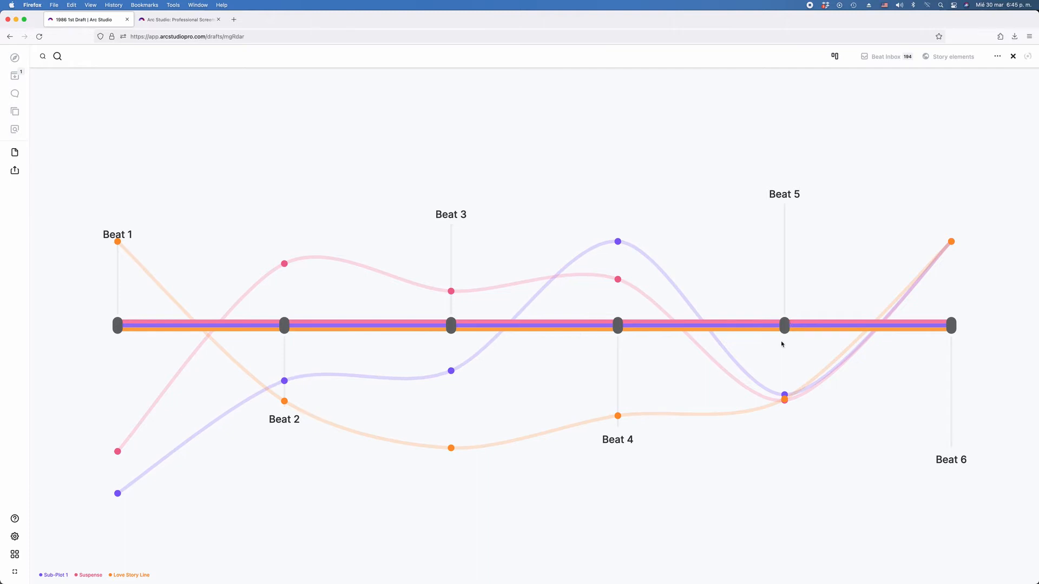
left_click_drag(785, 397, 782, 291)
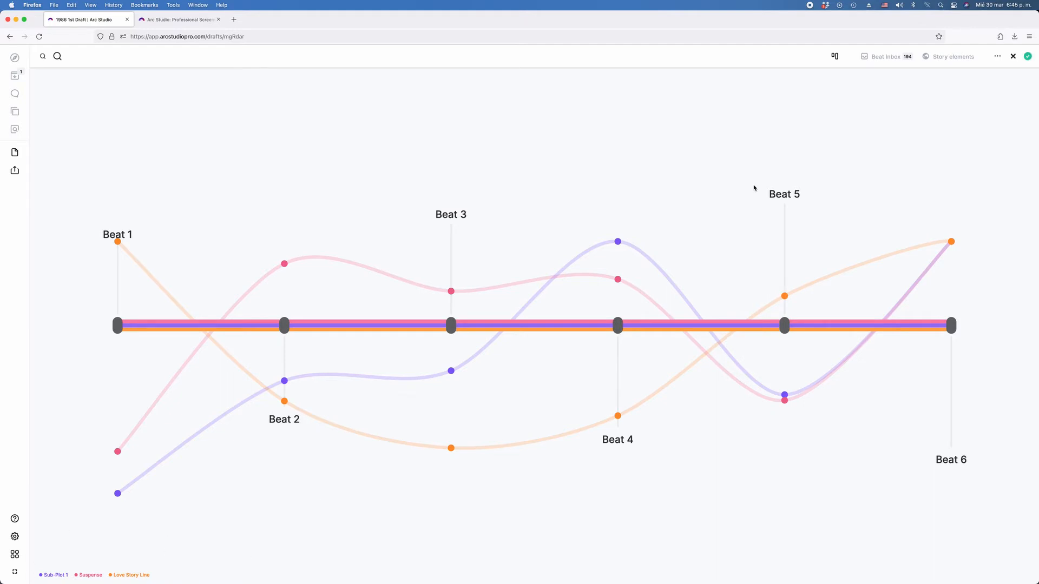
left_click(835, 57)
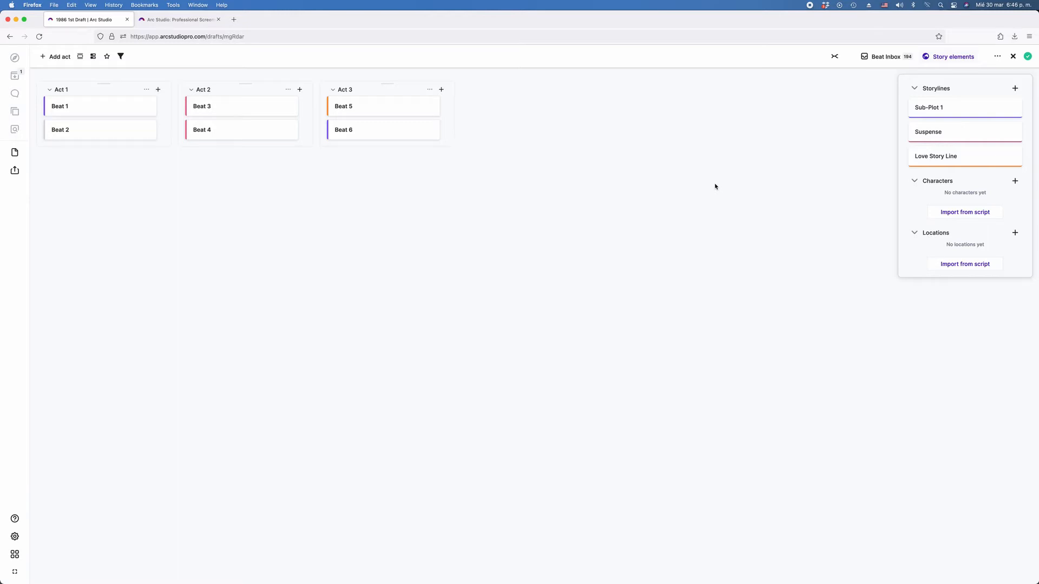
left_click(1013, 56)
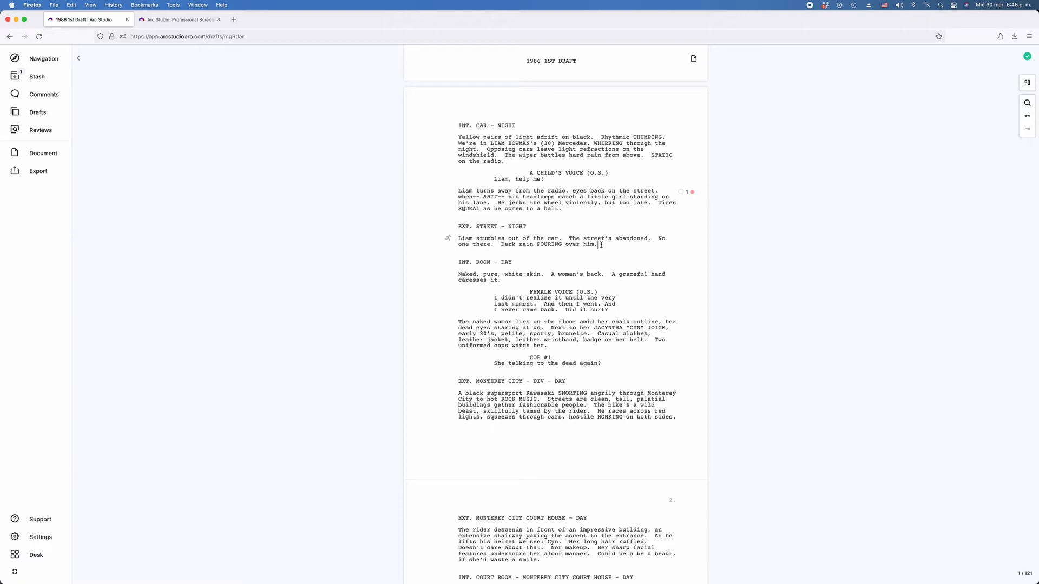
Add the action line "Arc Studio has no lag whatsoever when you're writing." at the end of the EXT. STREET - NIGHT scene.
key("Return")
type("Arc St")
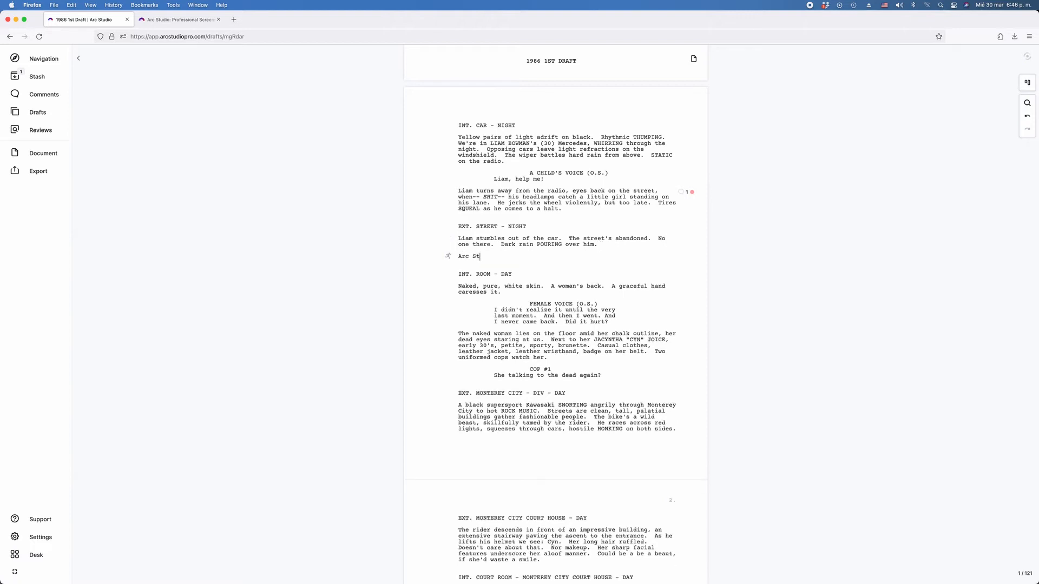
type("udio has no lag whatsoever when you're writing.")
Insert a character cue named CHARACTER below the new action line, followed by an empty dialogue line.
key("Return")
key("Tab")
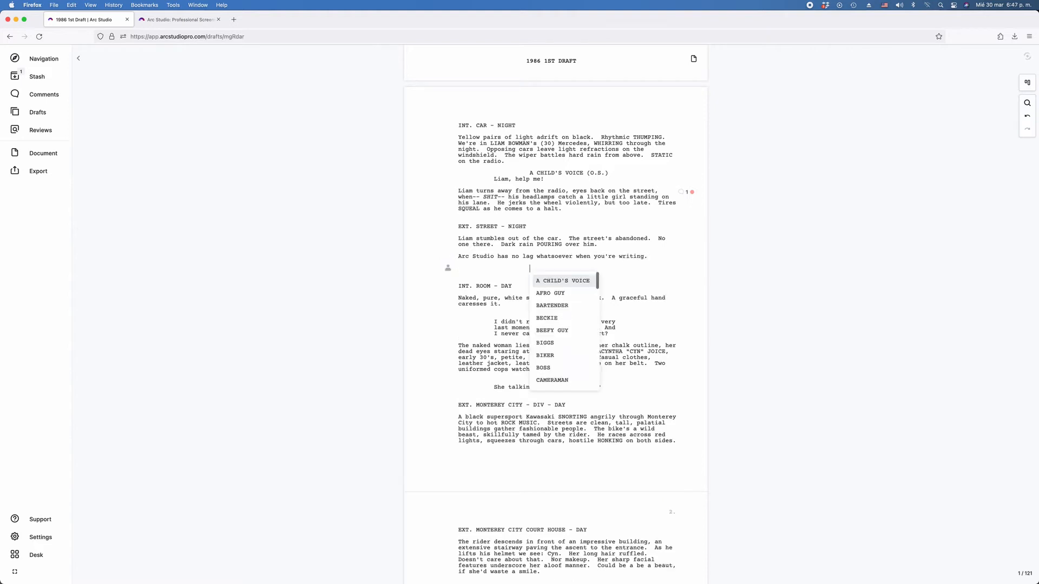
type("CHARACTER")
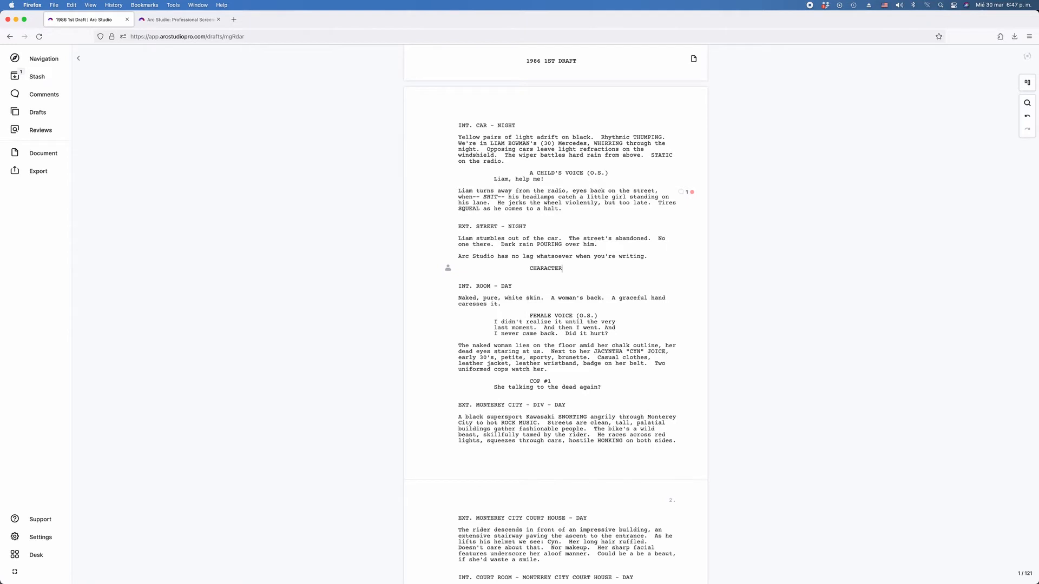
key("Return")
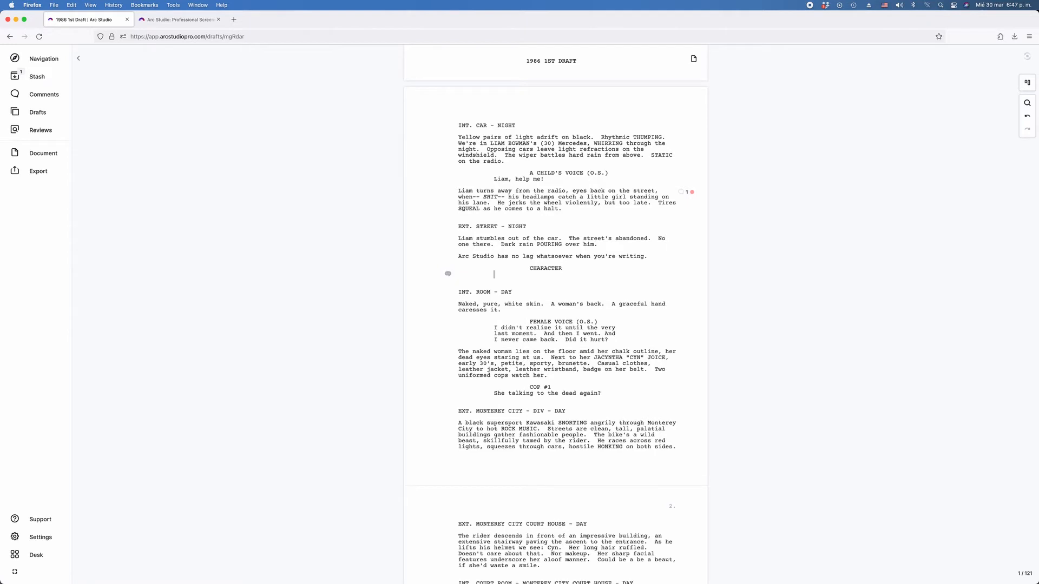
Enter "Dialogue." as the dialogue under the CHARACTER cue and add an empty action line below it.
type("Dialogue.")
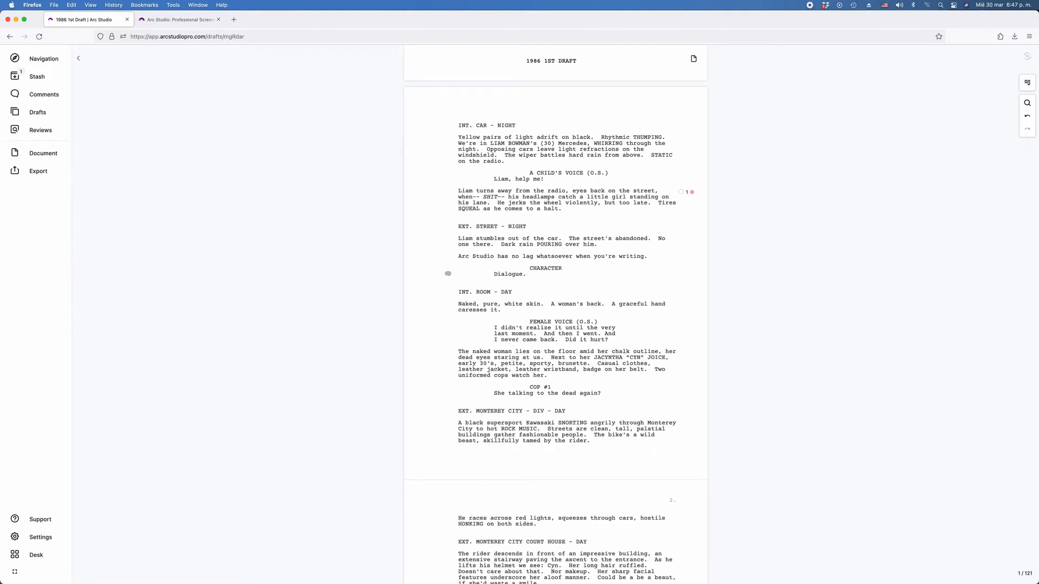
key("Return")
key("Tab")
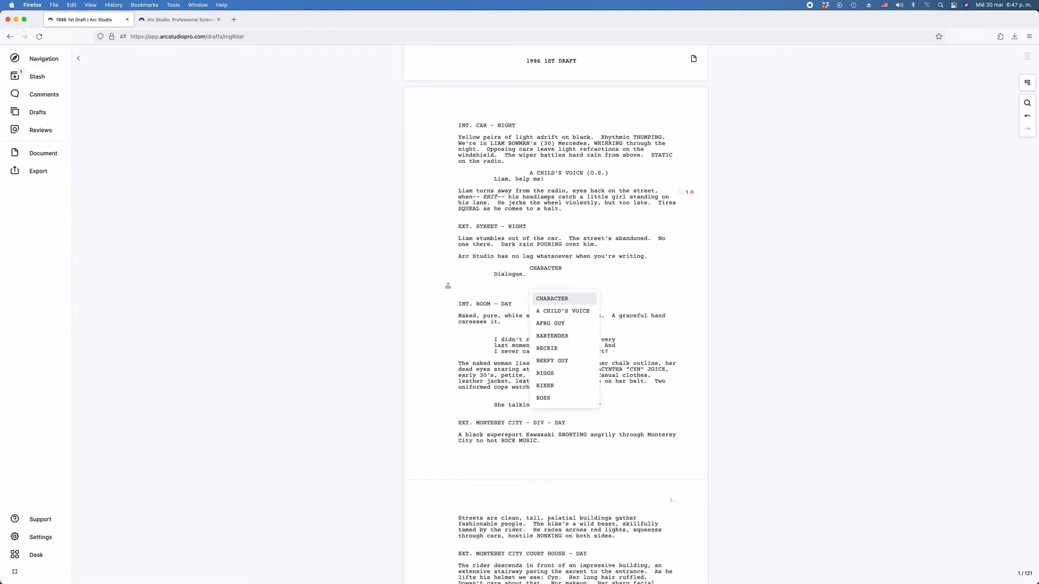
key("Tab")
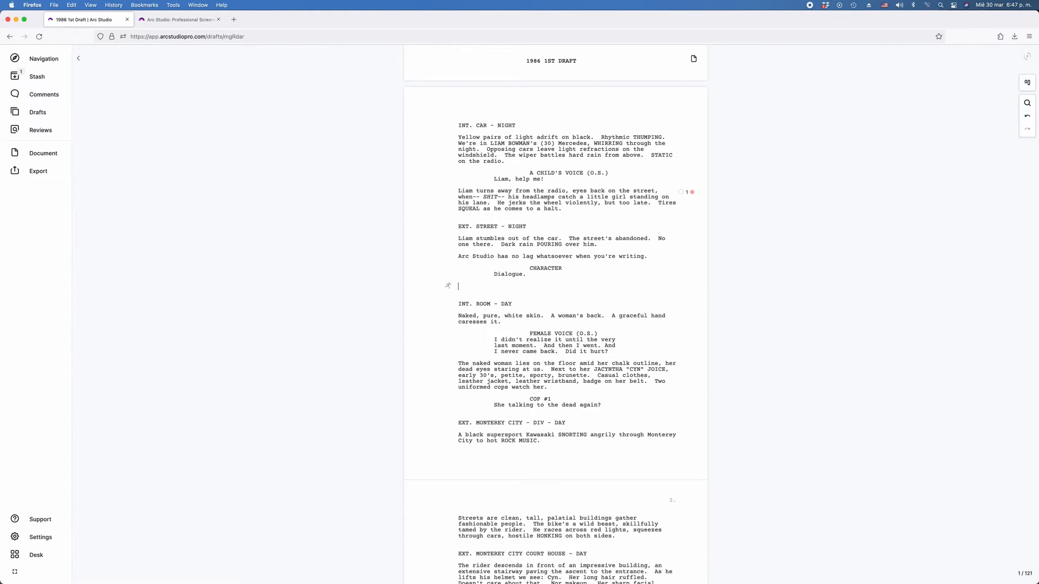
View the element types available for the empty action line, and switch the distraction-free writing view on and off.
left_click(448, 287)
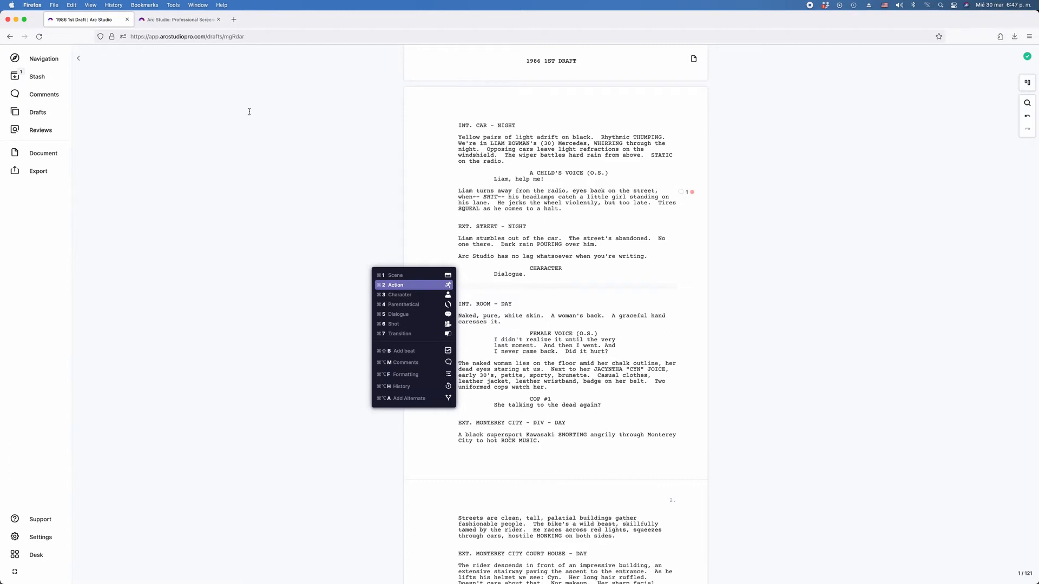
left_click(14, 572)
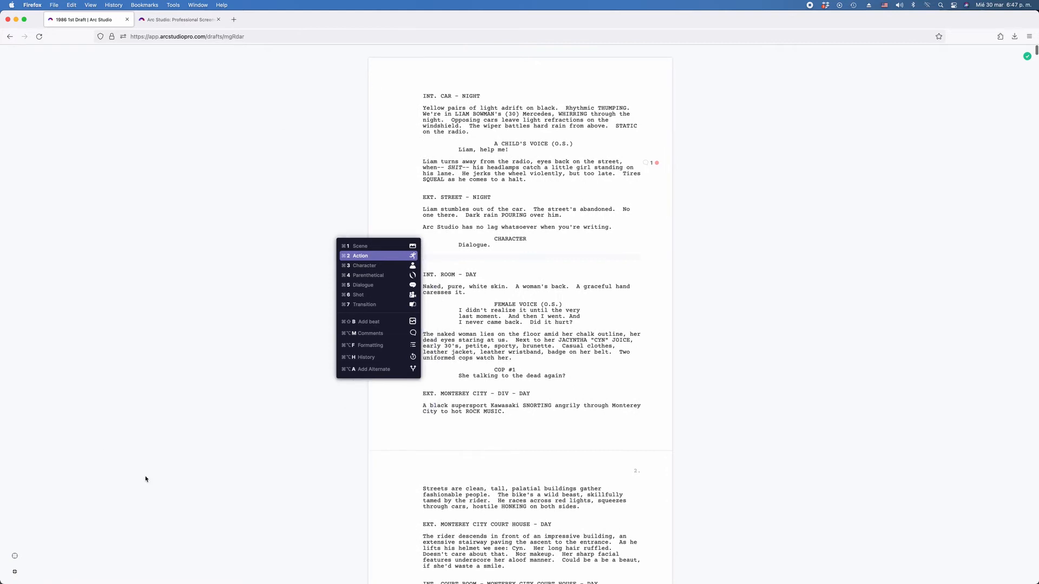
left_click(15, 572)
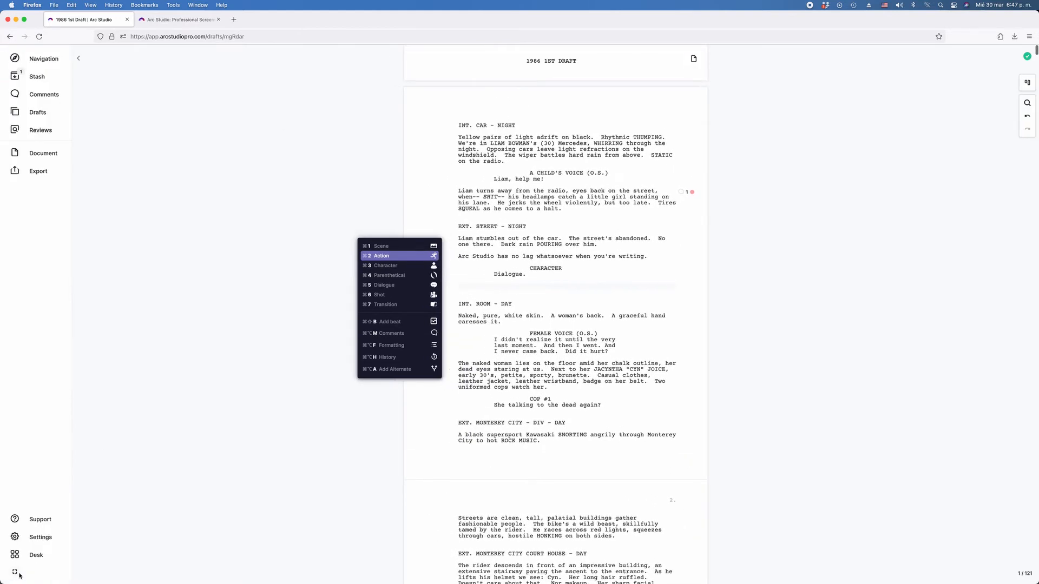
left_click(515, 281)
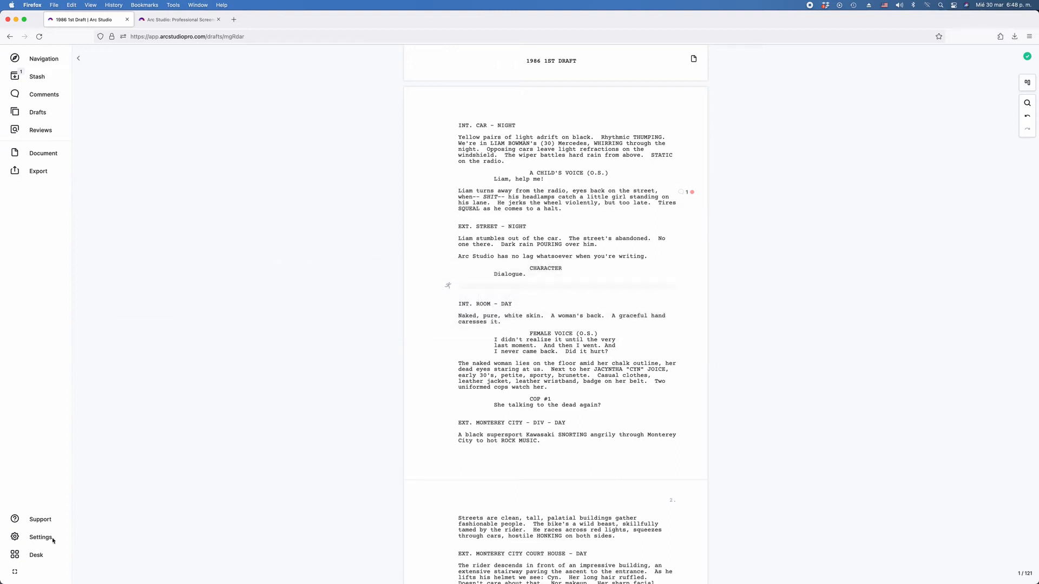
Go to the desk and examine the new script form with its import option and information fields, then cancel it.
left_click(36, 555)
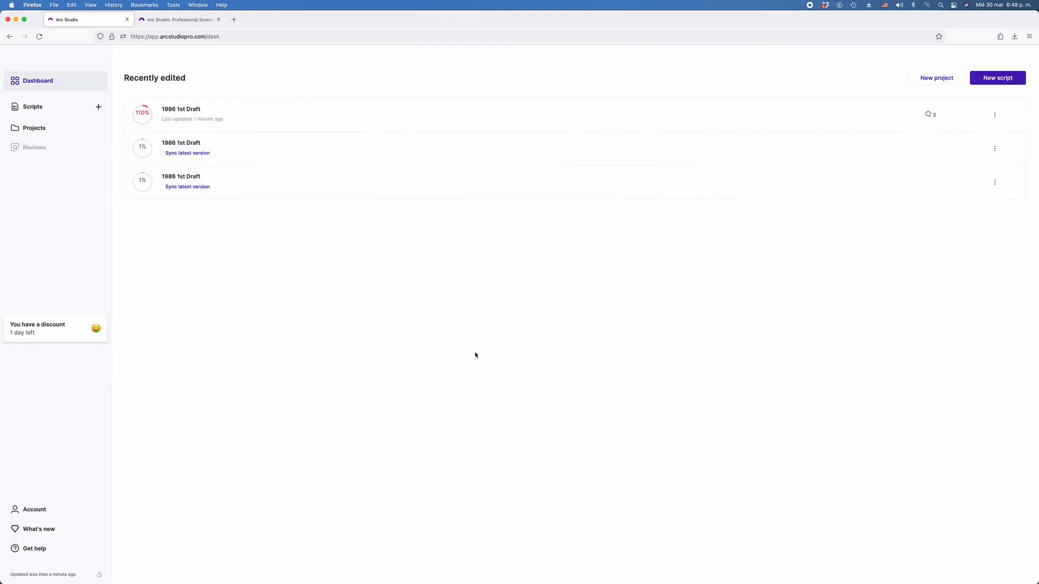
left_click(99, 107)
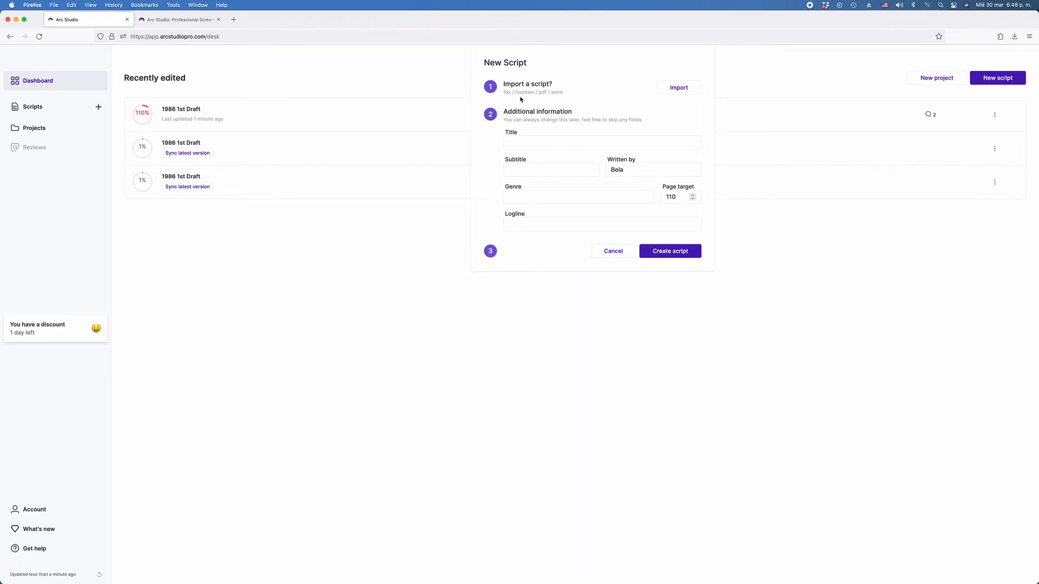
left_click(614, 252)
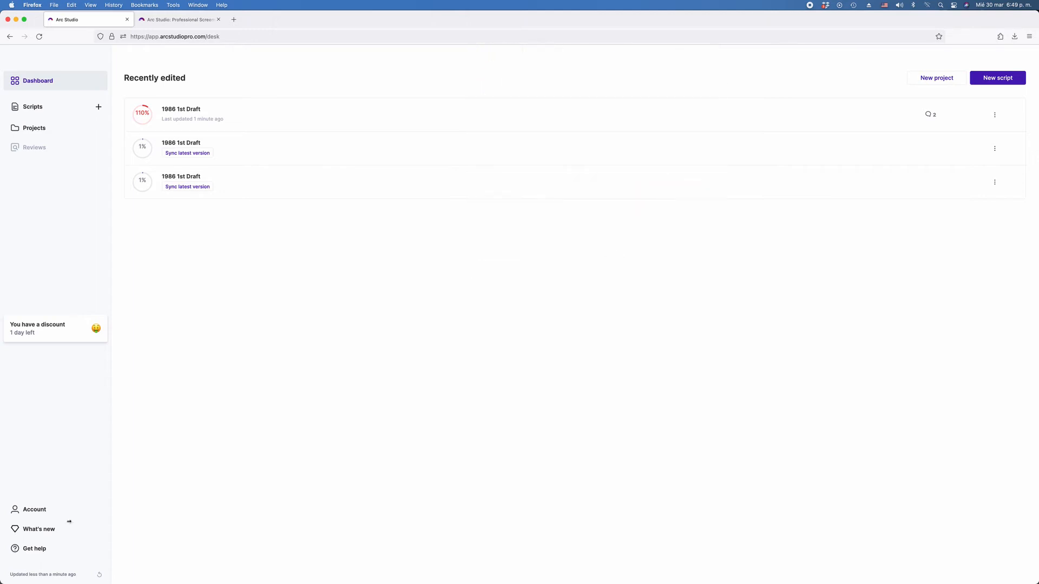
Reopen the most recently updated 1986 1st Draft and review its PDF, Fountain and Final Draft export options without exporting.
left_click(189, 112)
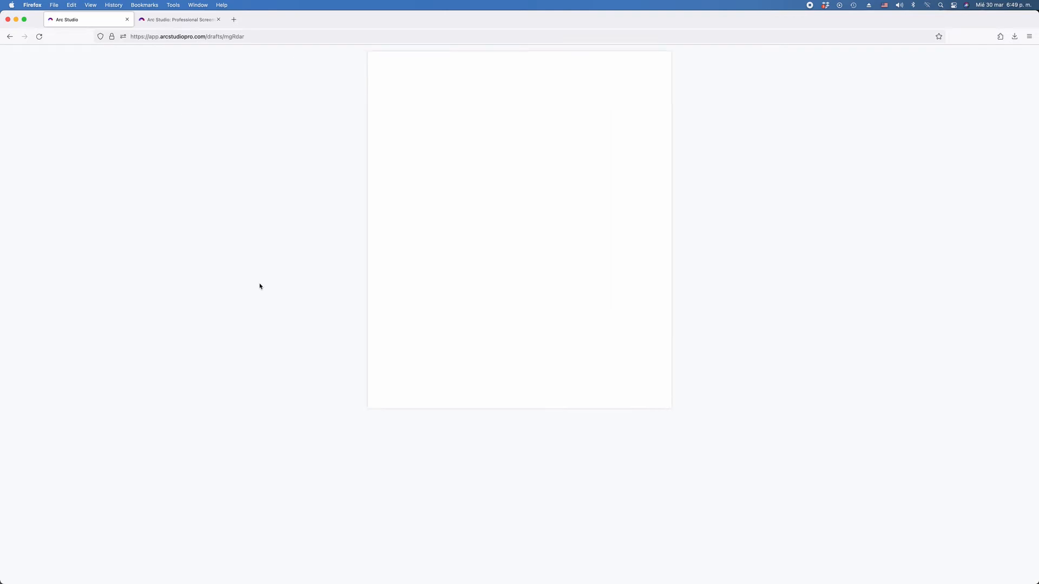
left_click(36, 171)
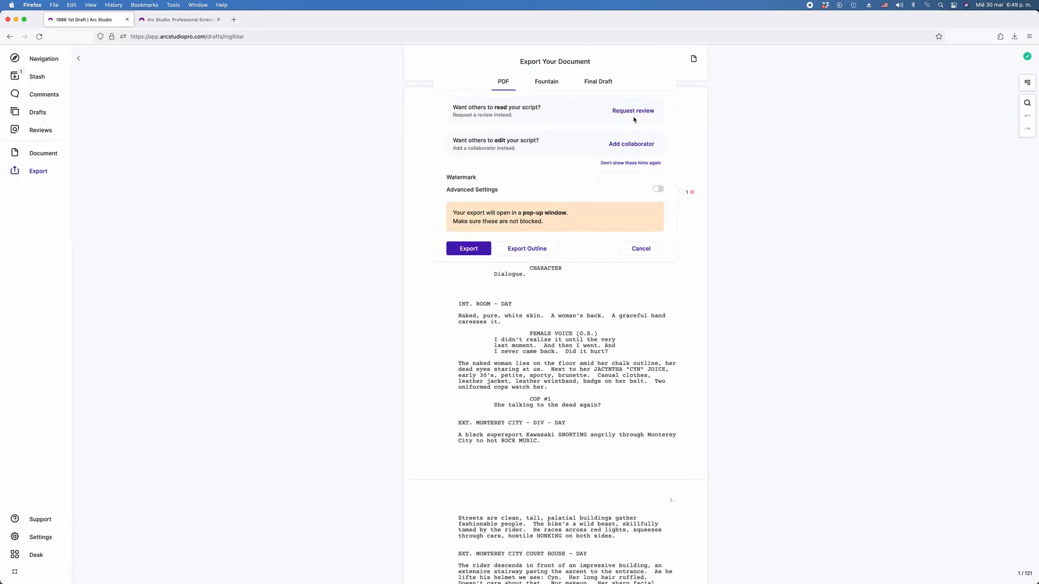
left_click(546, 85)
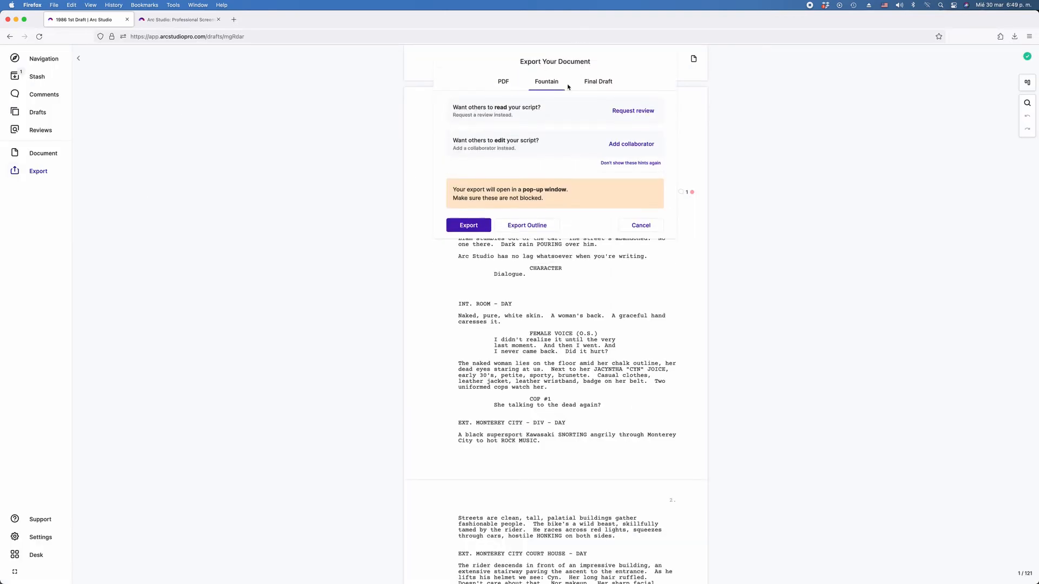
left_click(598, 85)
left_click(645, 225)
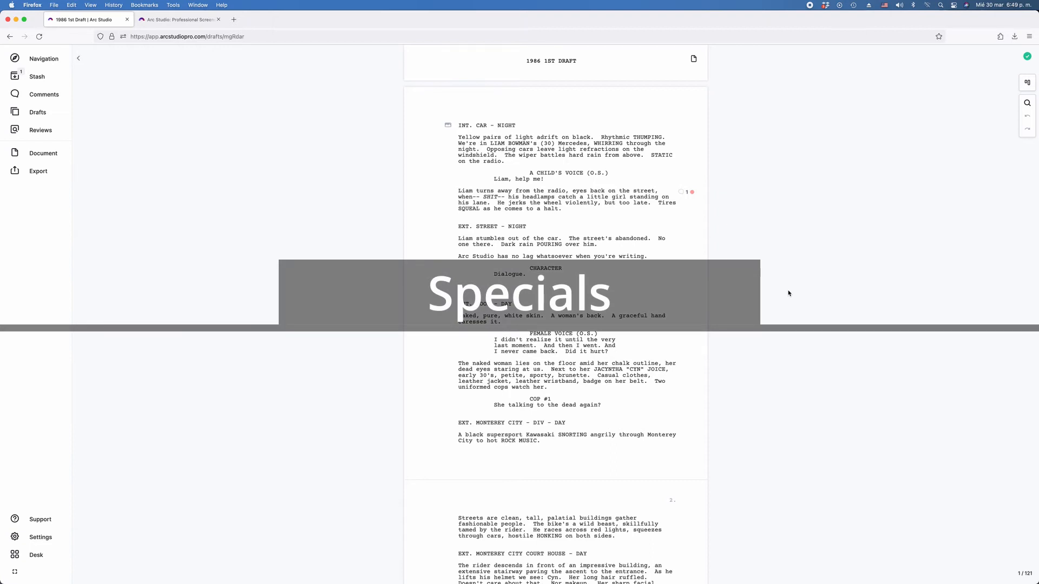
Open the script's plot board and show its beats as story arc curves.
left_click(1027, 83)
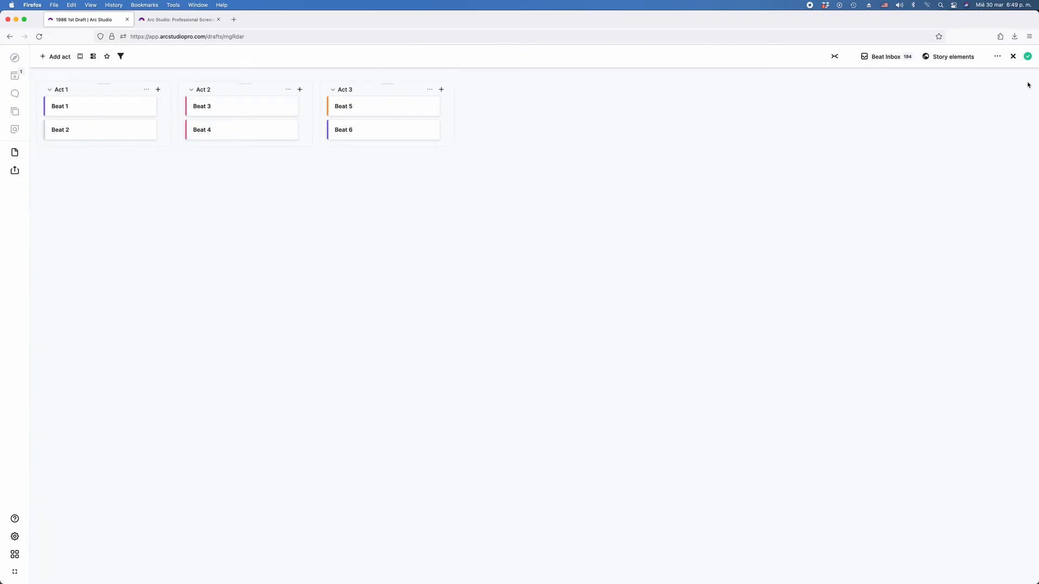
left_click(835, 56)
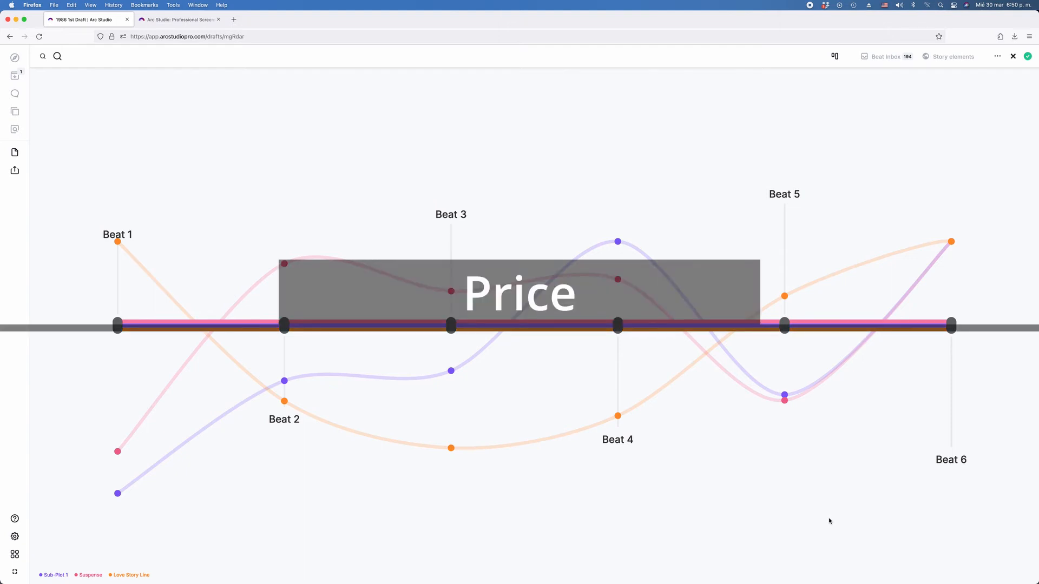
Compare the features and prices of the Free, Essentials and Pro plans on the Arc Studio website, then return to its home page.
left_click(179, 20)
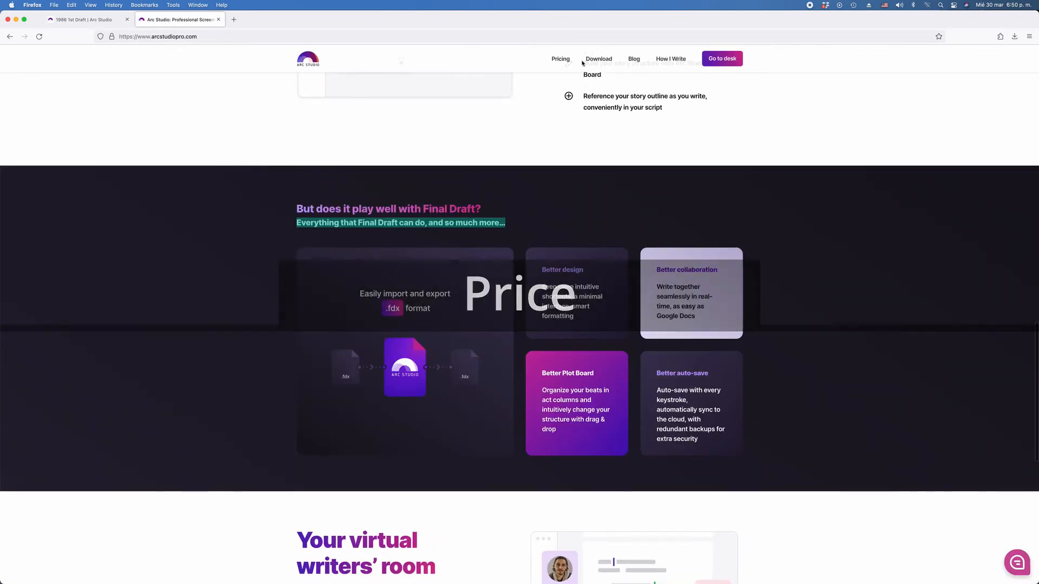
left_click(561, 59)
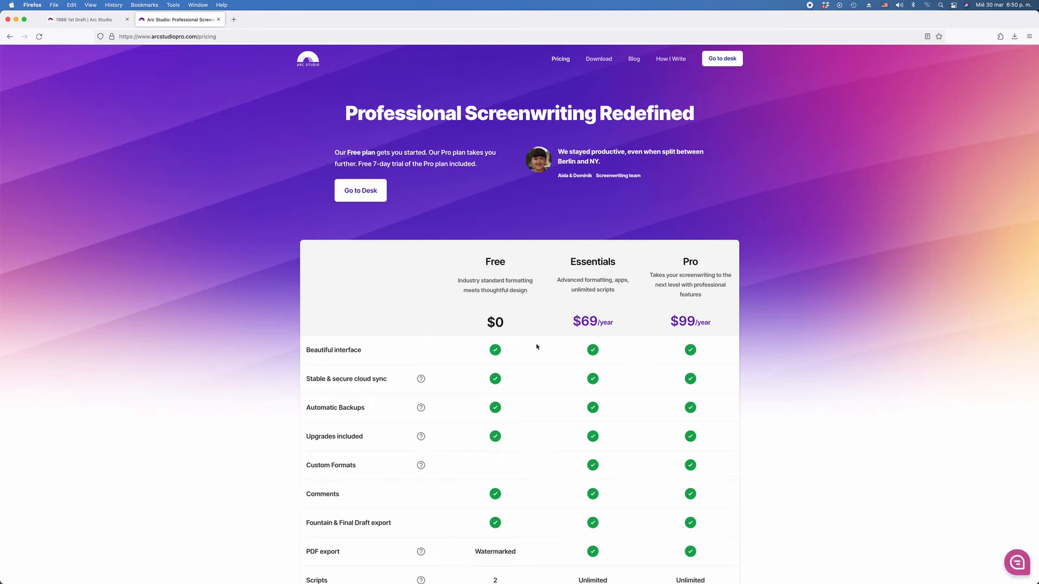
scroll(859, 402, "down", 3)
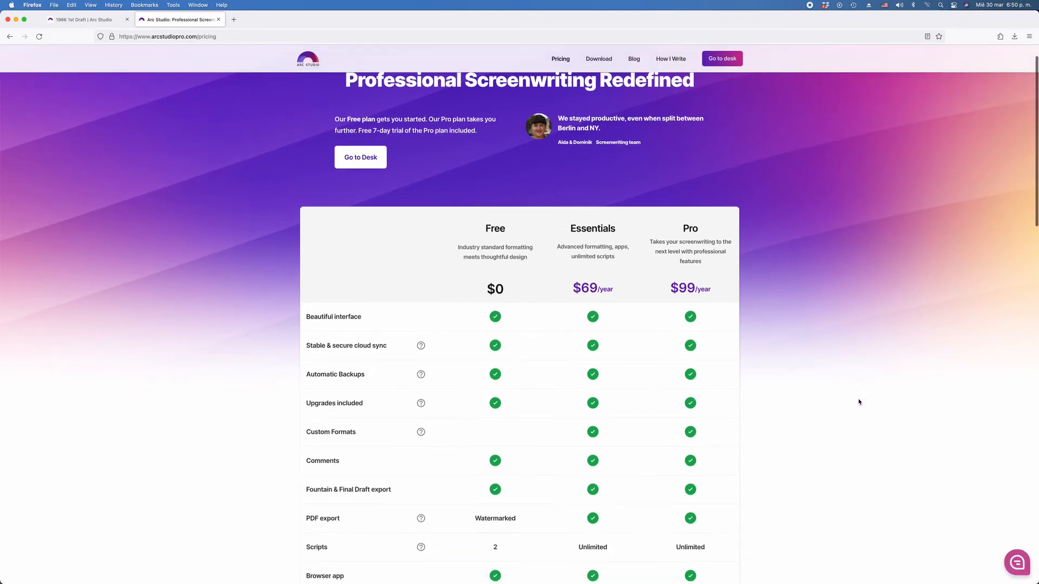
scroll(859, 402, "down", 3)
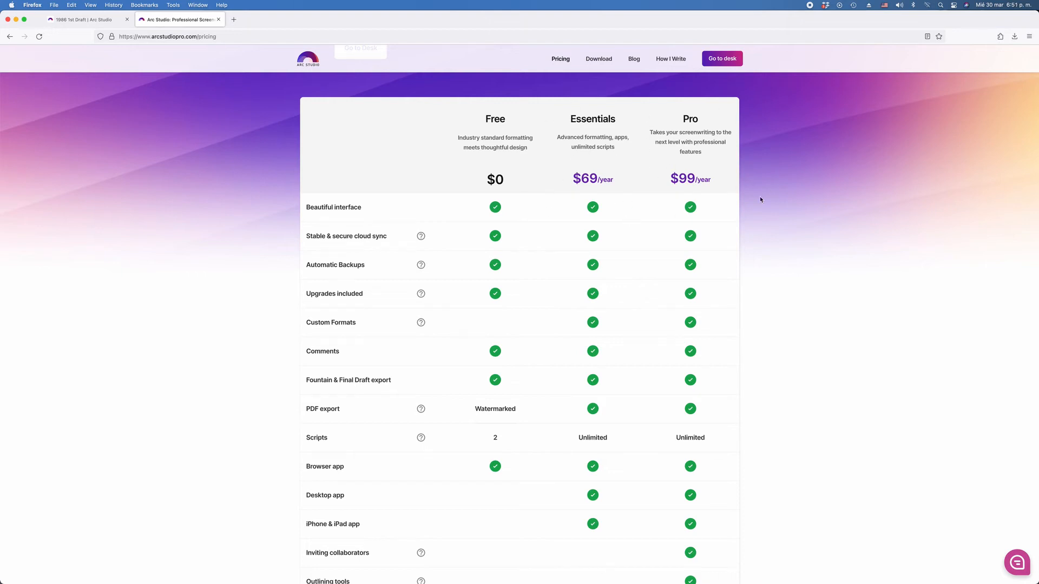
scroll(914, 264, "down", 5)
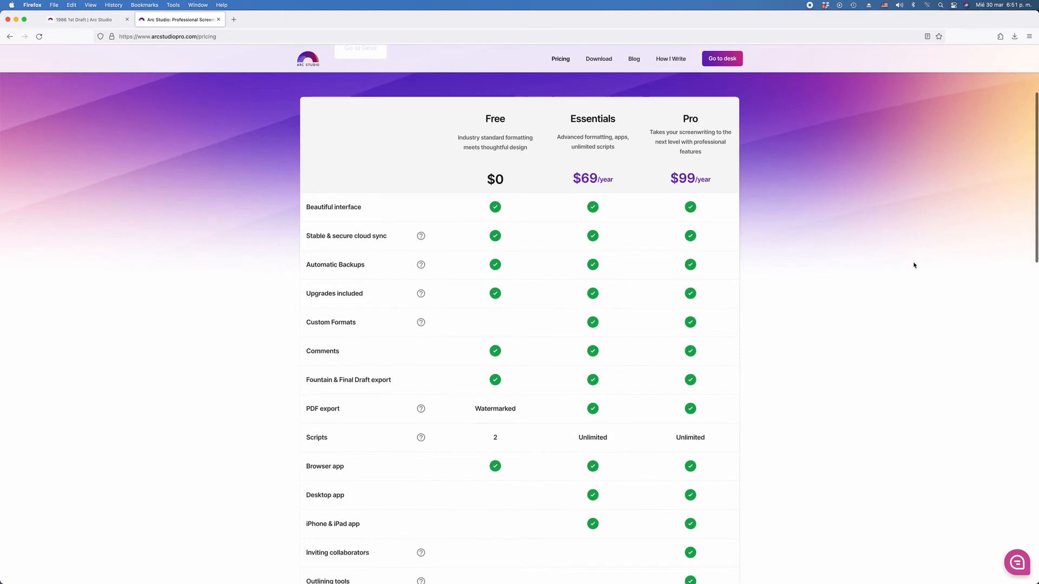
scroll(917, 268, "down", 4)
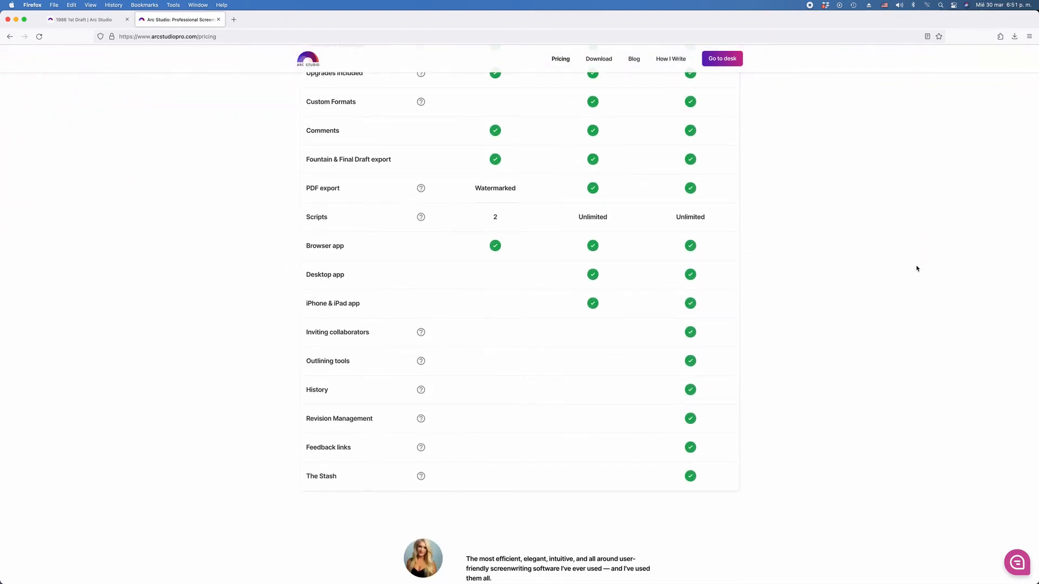
scroll(918, 269, "up", 5)
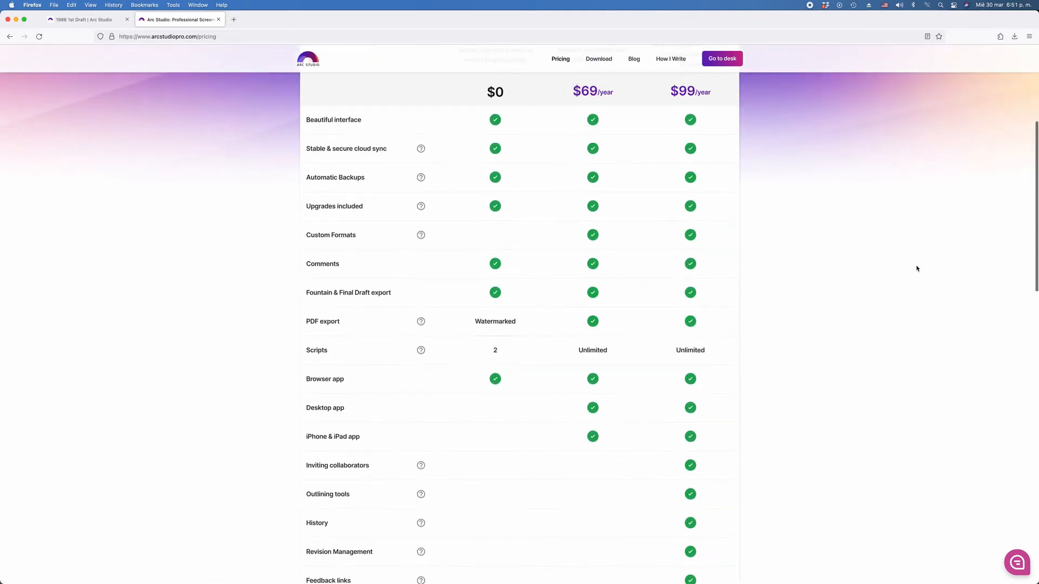
scroll(917, 268, "up", 3)
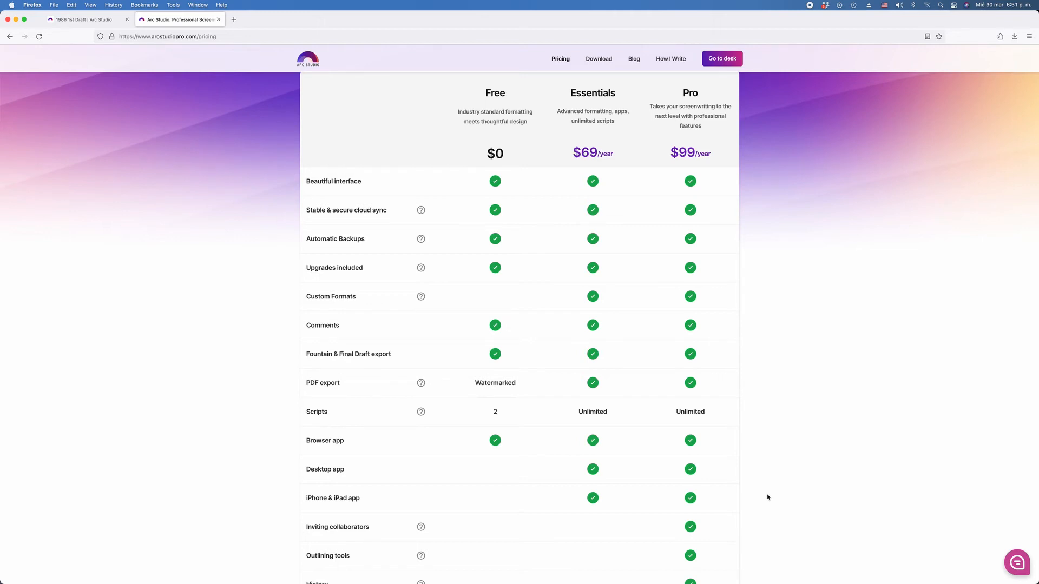
scroll(768, 496, "down", 4)
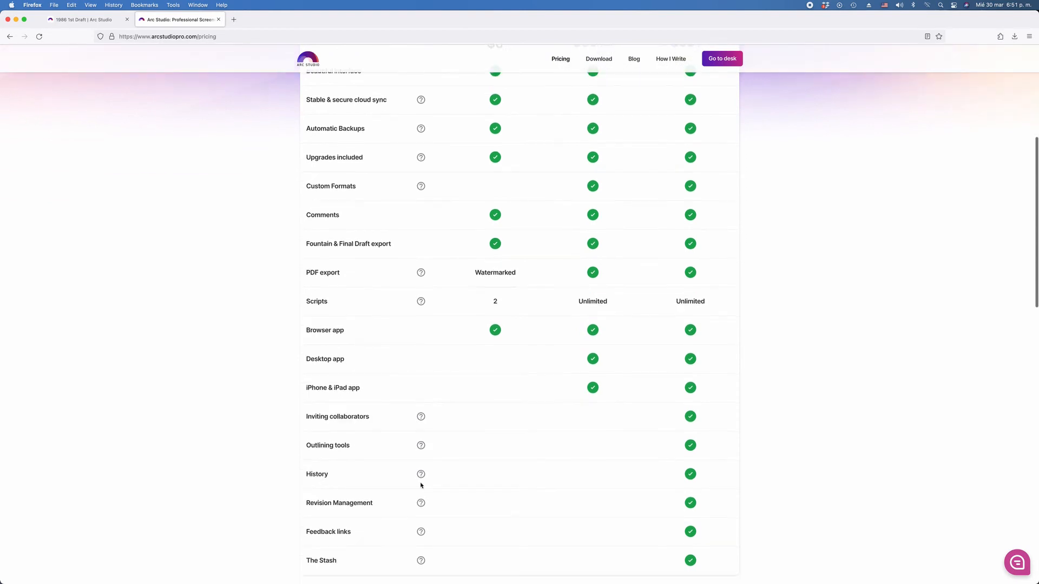
mouse_move(423, 408)
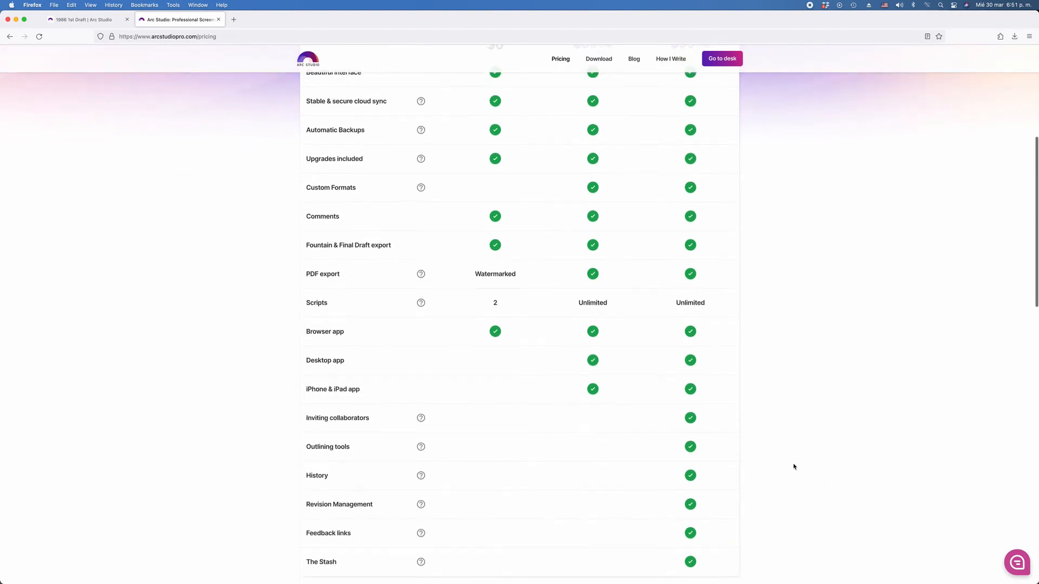
scroll(793, 467, "up", 5)
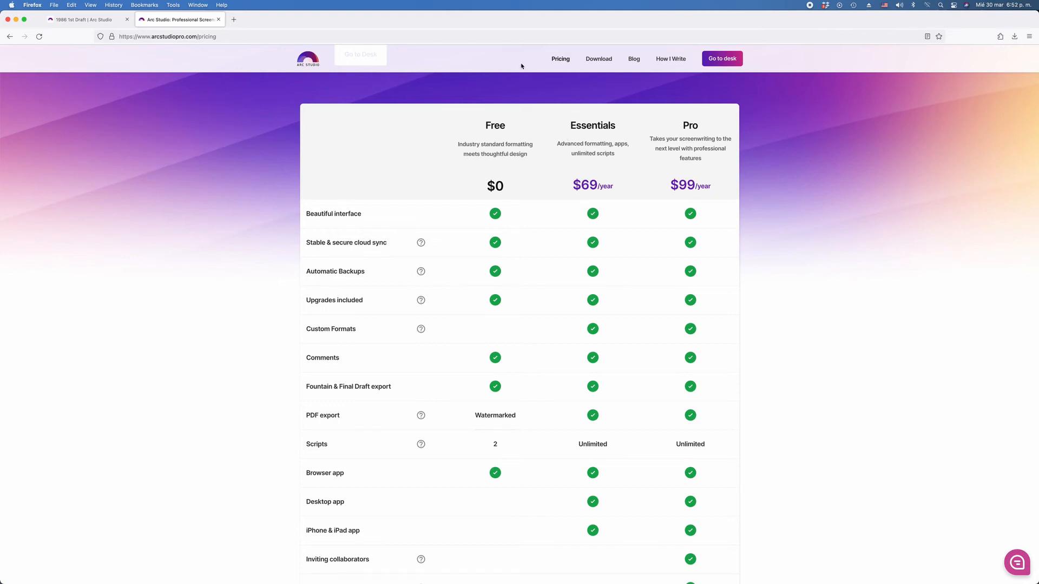
left_click(314, 64)
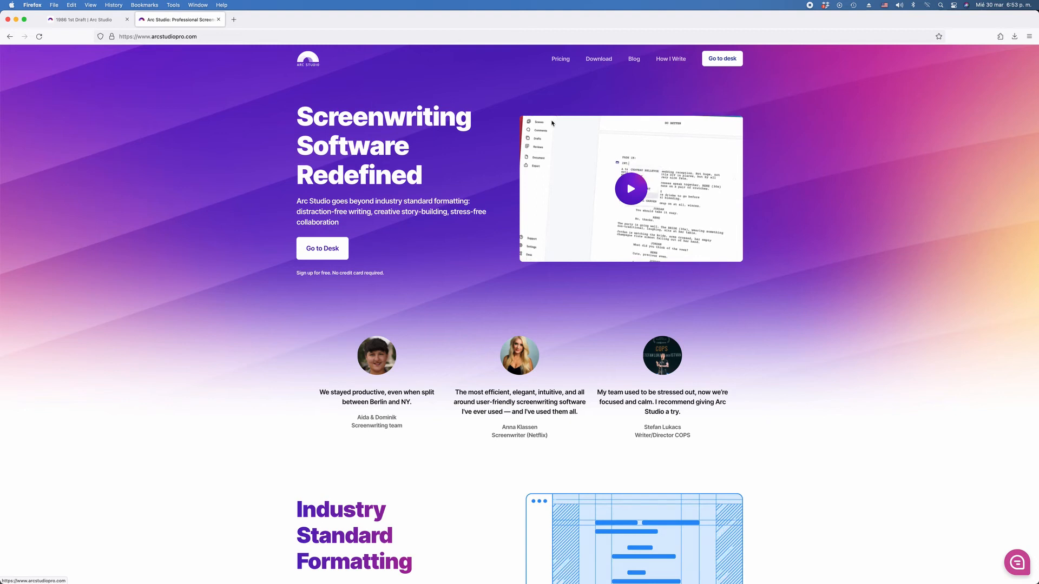
Return to the 1986 1st Draft, switch from the story arcs to the act columns, and expand the cards of Beats 1 to 6.
left_click(83, 20)
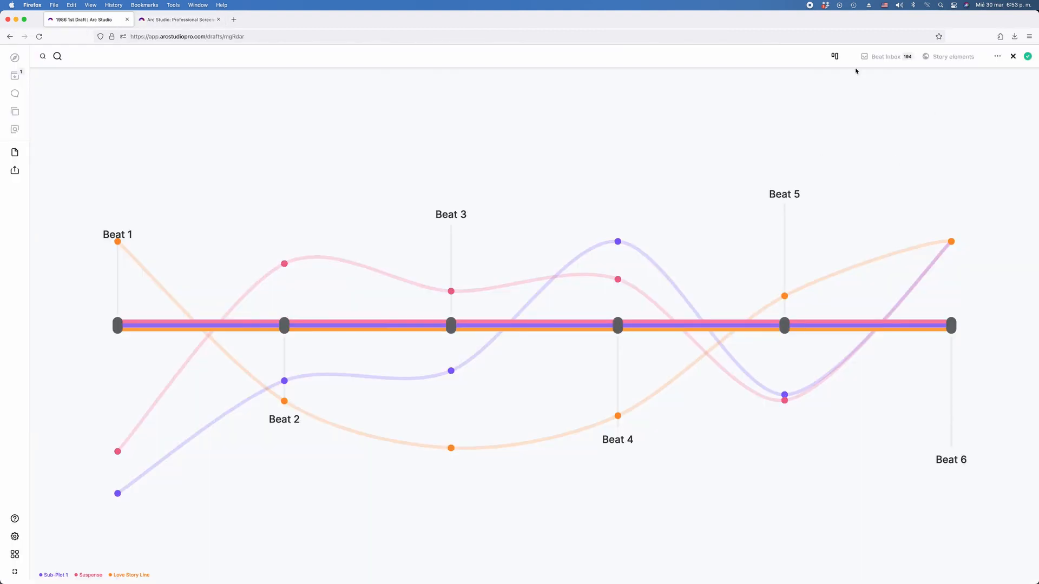
left_click(834, 55)
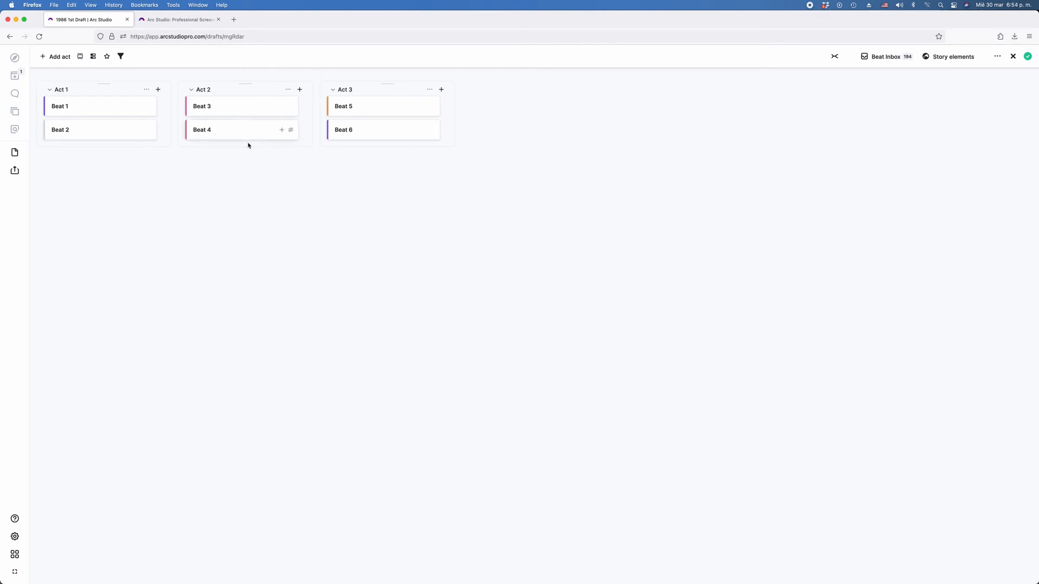
left_click(99, 135)
left_click(132, 112)
left_click(239, 109)
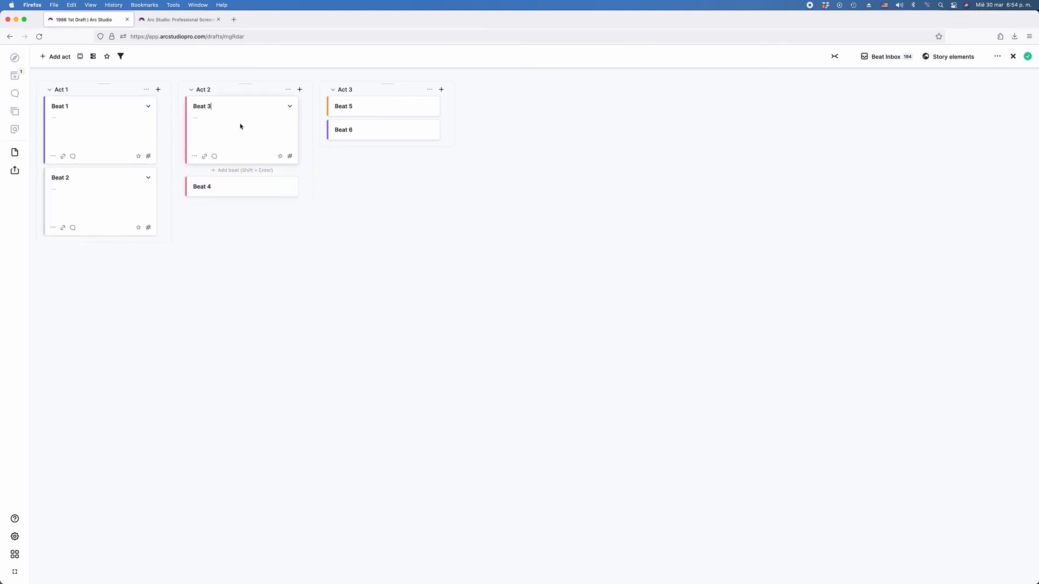
left_click(244, 190)
left_click(385, 115)
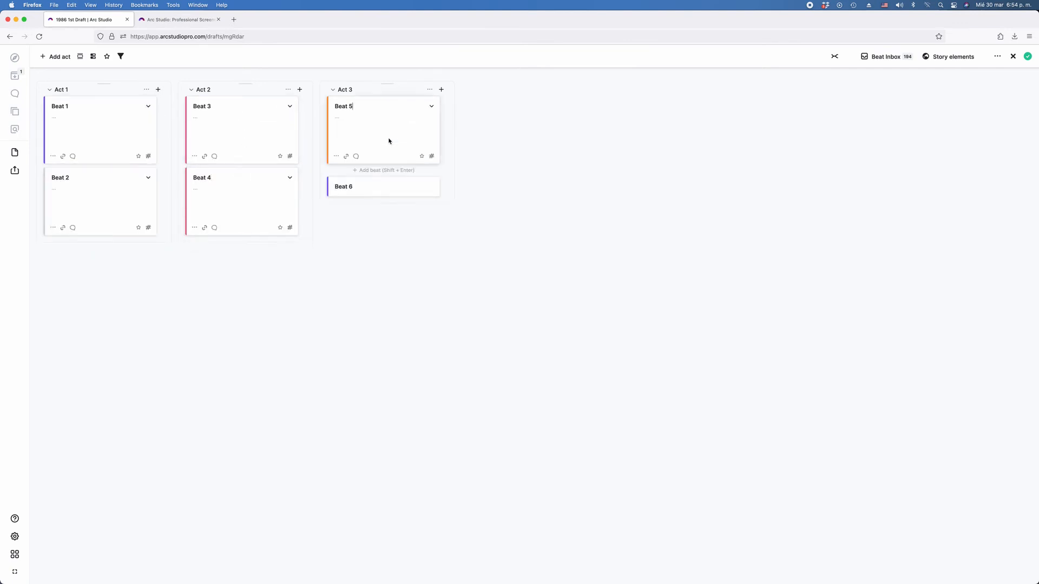
left_click(390, 183)
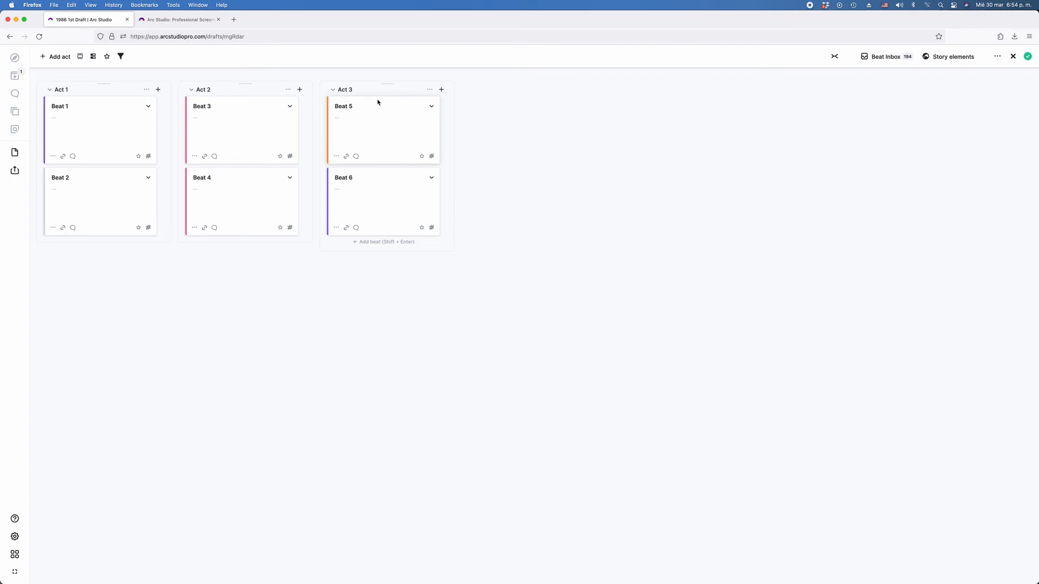
Close the plot board and look through the script from its first page to its end.
left_click(1014, 56)
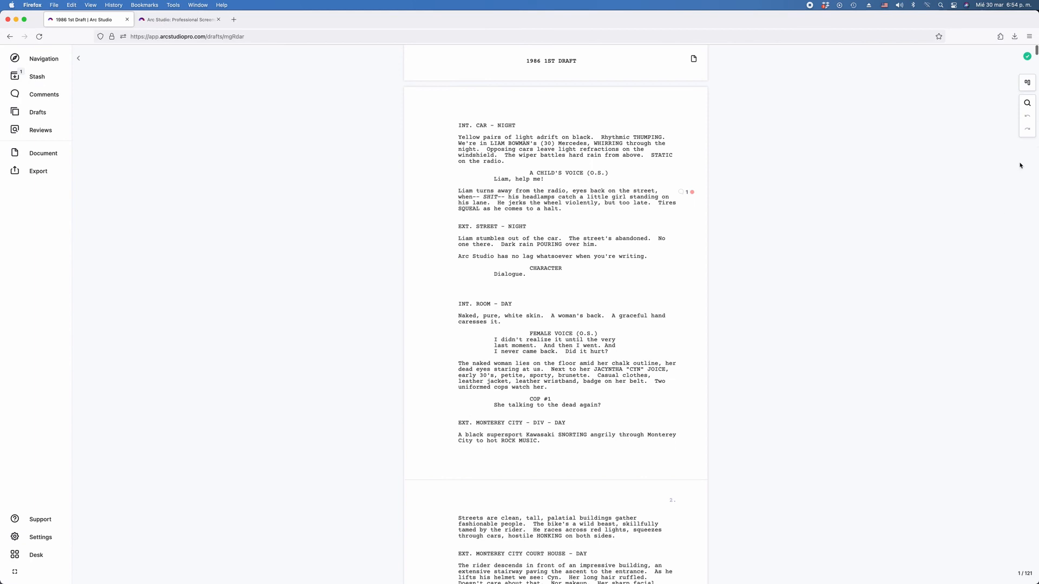
left_click_drag(1037, 49, 1035, 577)
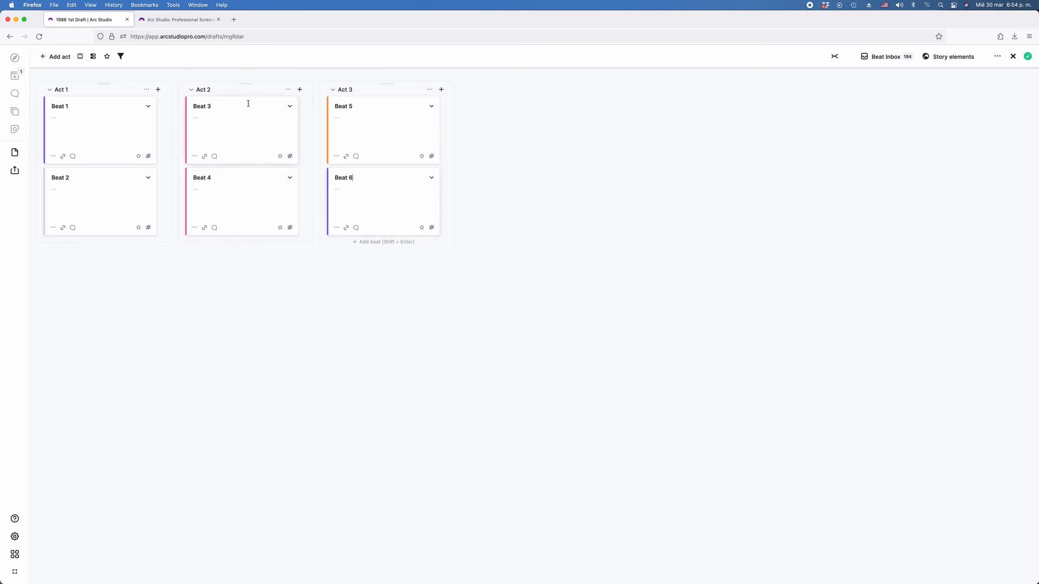
Move Beat 3 into Act 3 between Beats 5 and 6, and move Beat 6 below Beat 4 in Act 2.
left_click_drag(239, 103, 384, 173)
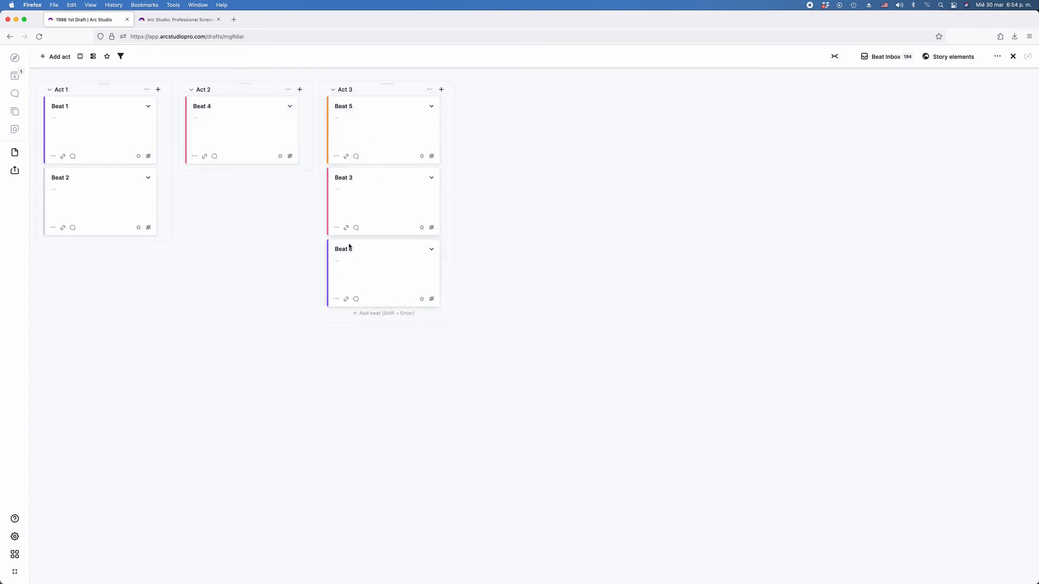
left_click_drag(349, 246, 220, 204)
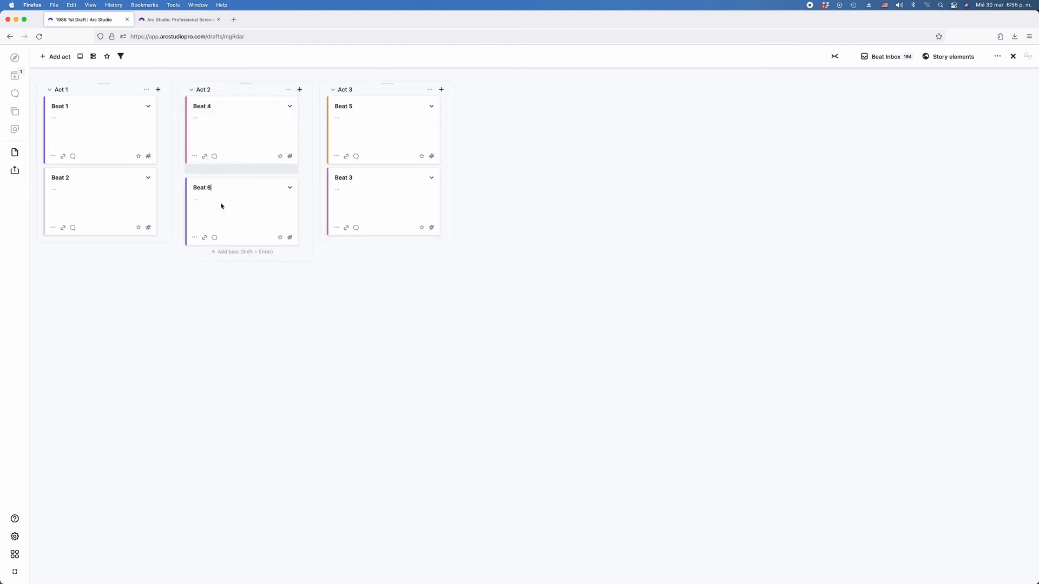
left_click(286, 295)
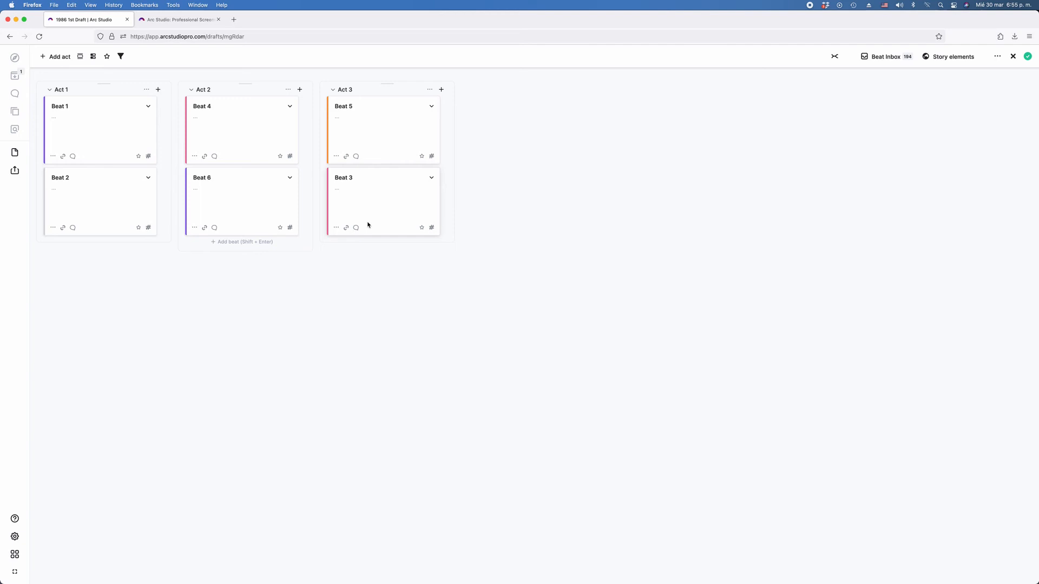
Open the Beat Inbox and expand the cards of Beats 7 to 13.
left_click(889, 60)
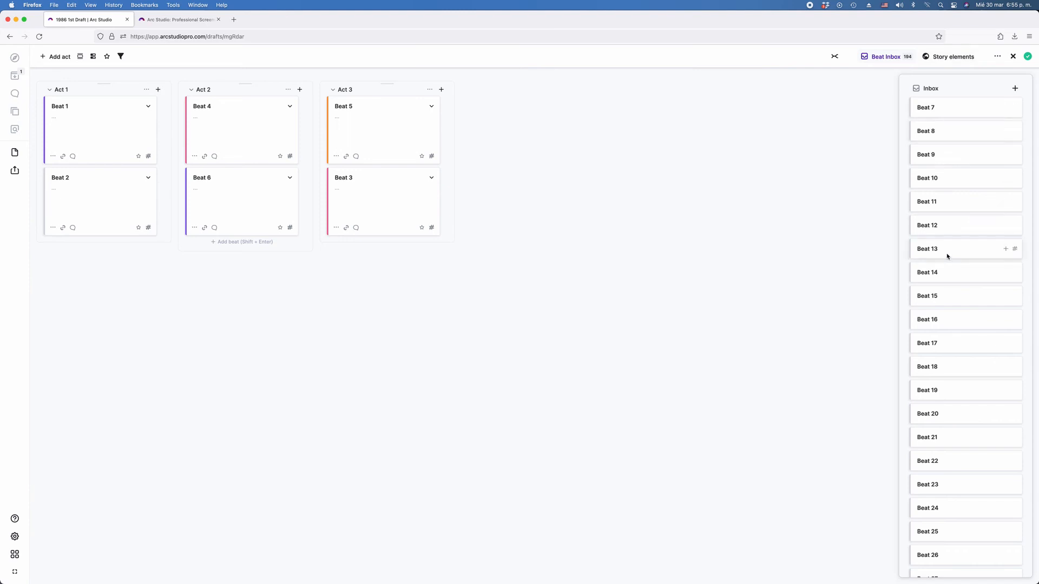
left_click(962, 112)
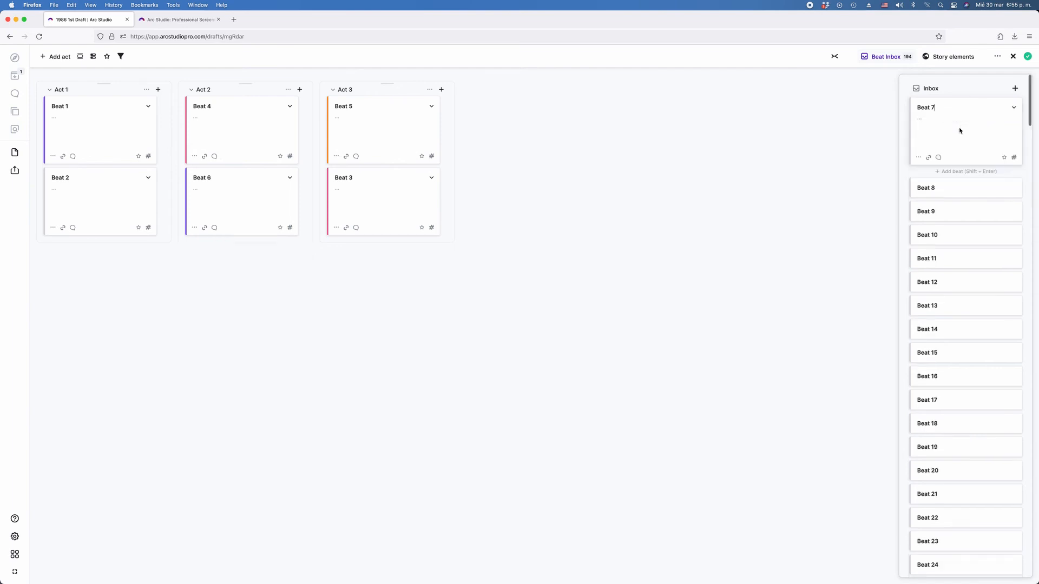
left_click(960, 187)
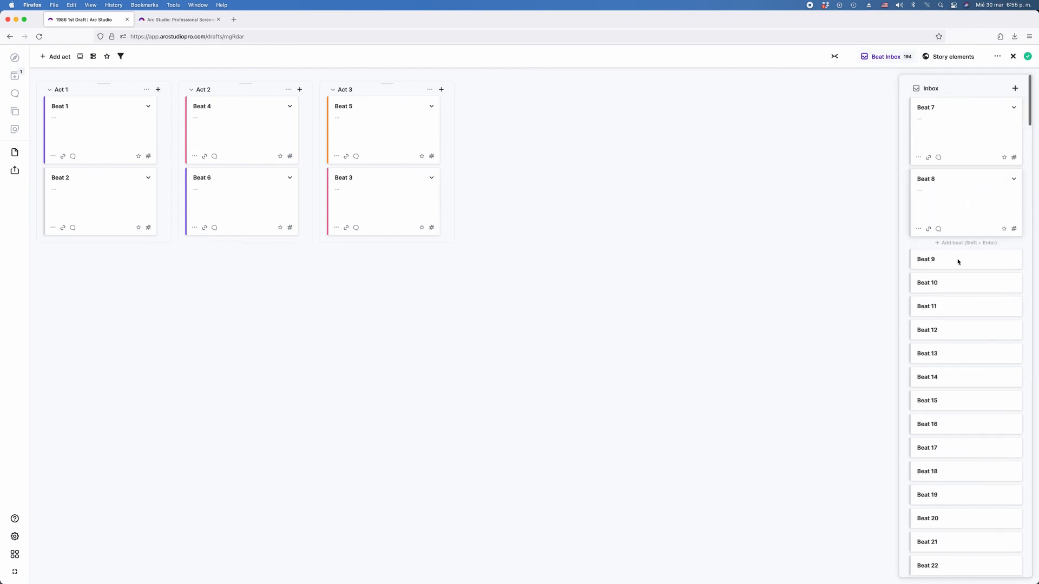
left_click(962, 259)
left_click(954, 330)
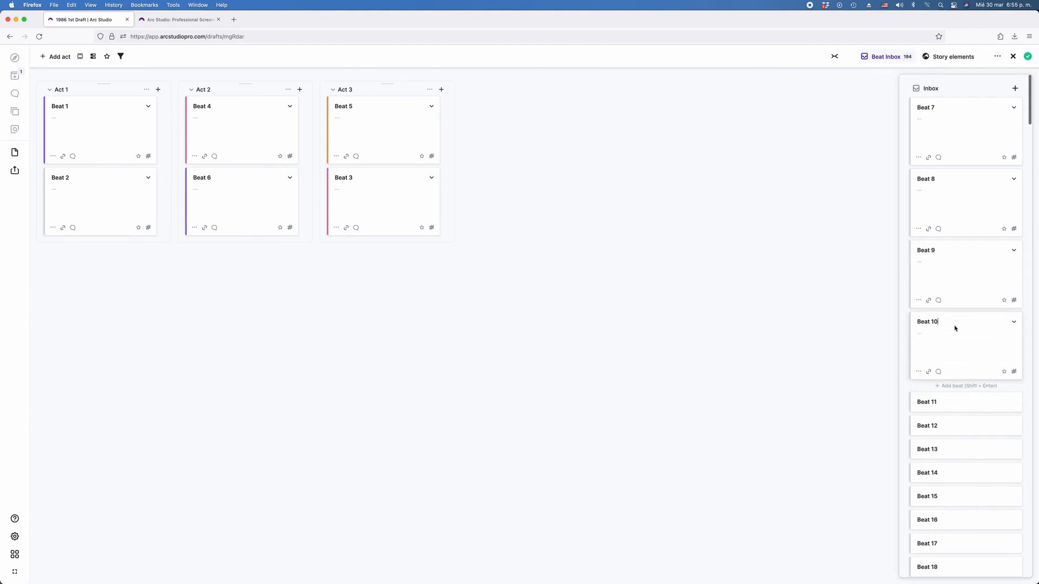
left_click(951, 401)
left_click(952, 475)
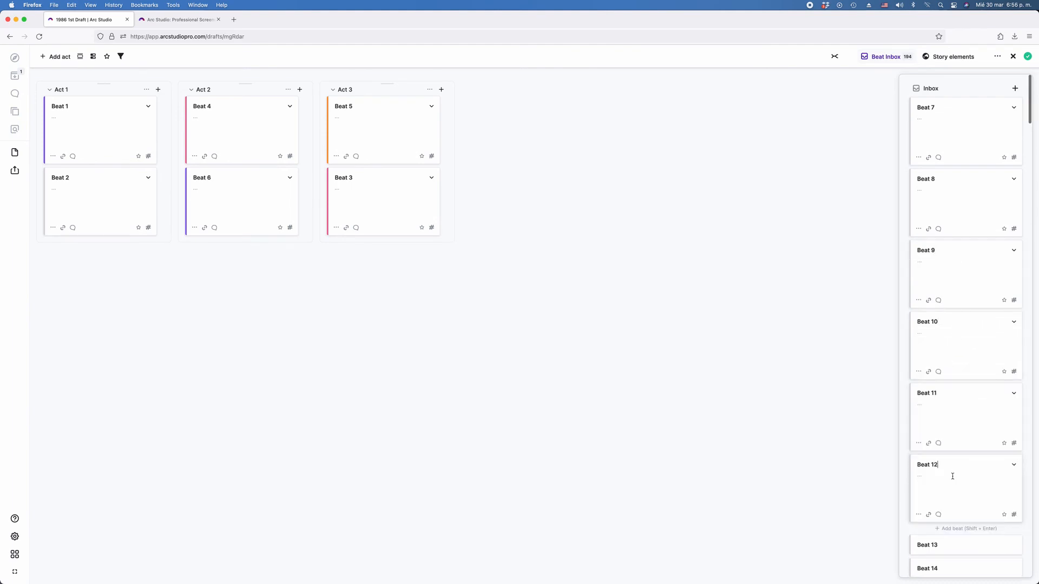
scroll(955, 452, "down", 3)
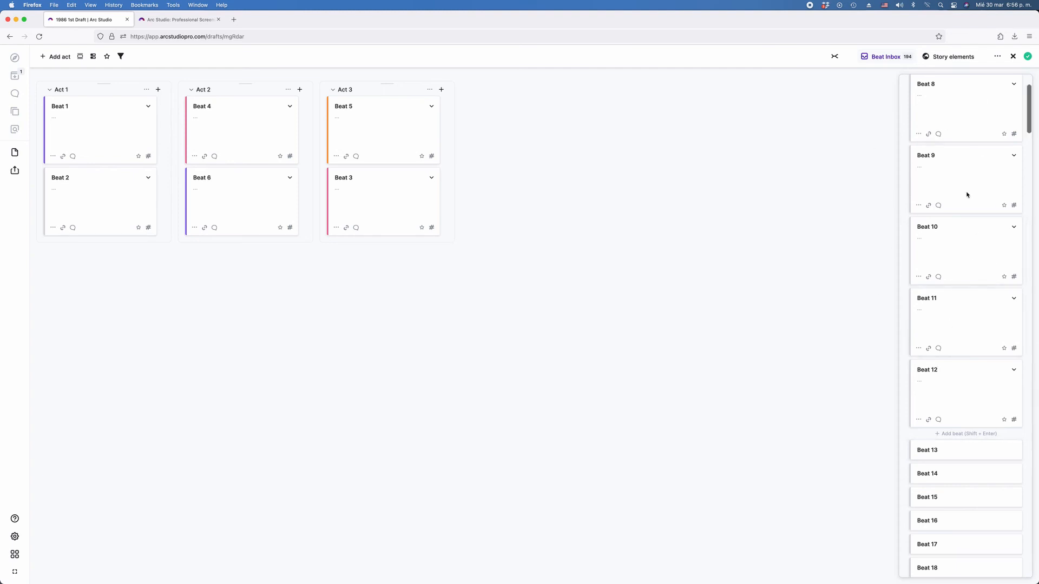
left_click(961, 458)
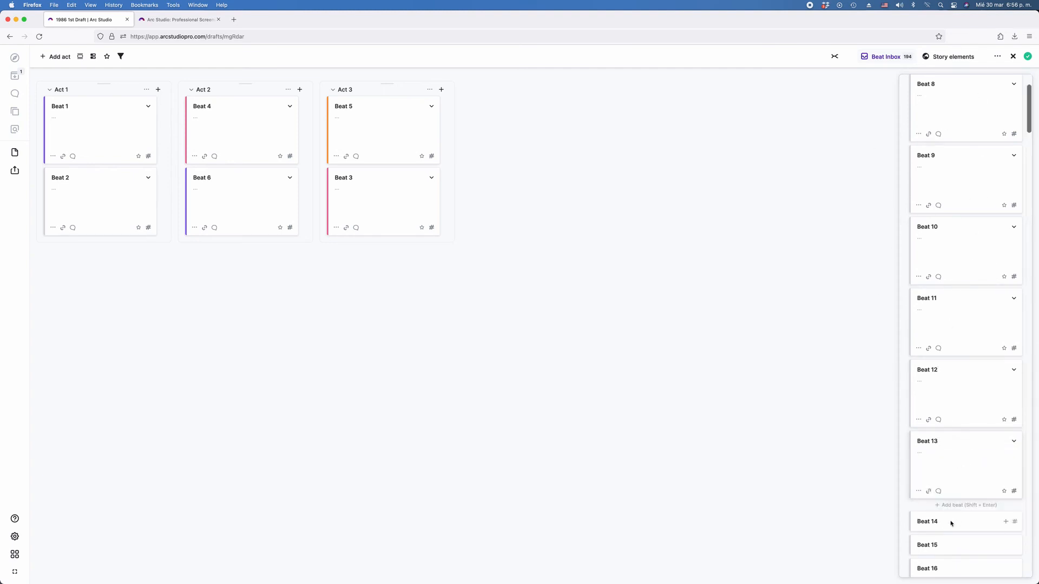
Look through the remaining beats in the Beat Inbox down to Beat 200, and return towards the start of the list.
scroll(955, 471, "down", 15)
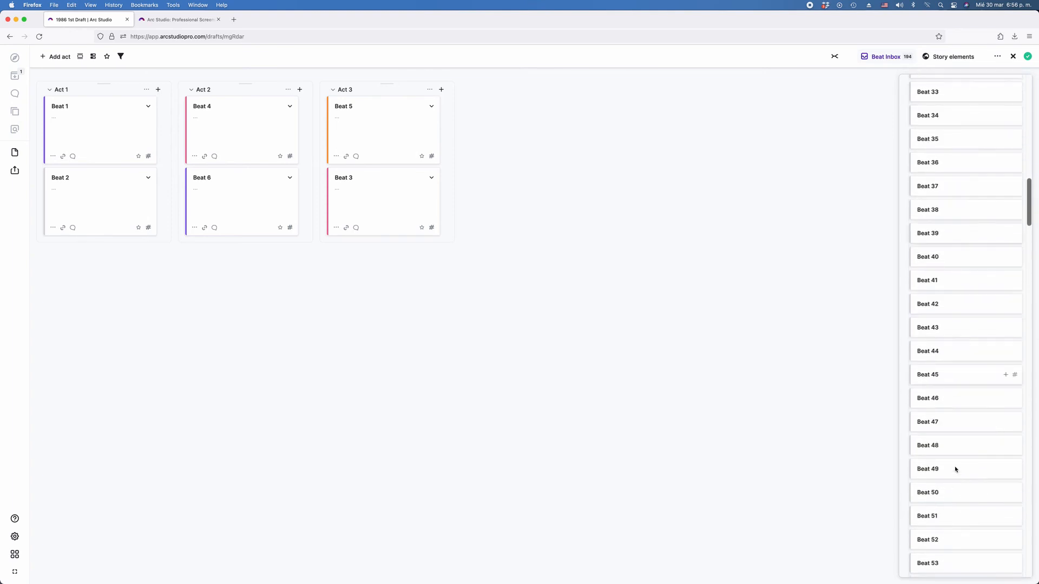
scroll(955, 469, "down", 10)
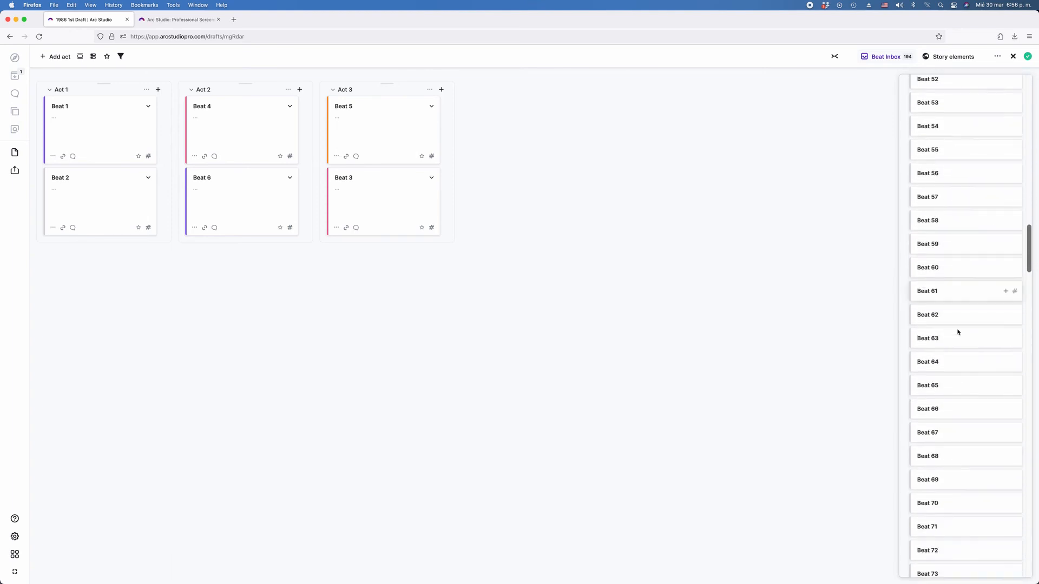
scroll(957, 332, "down", 10)
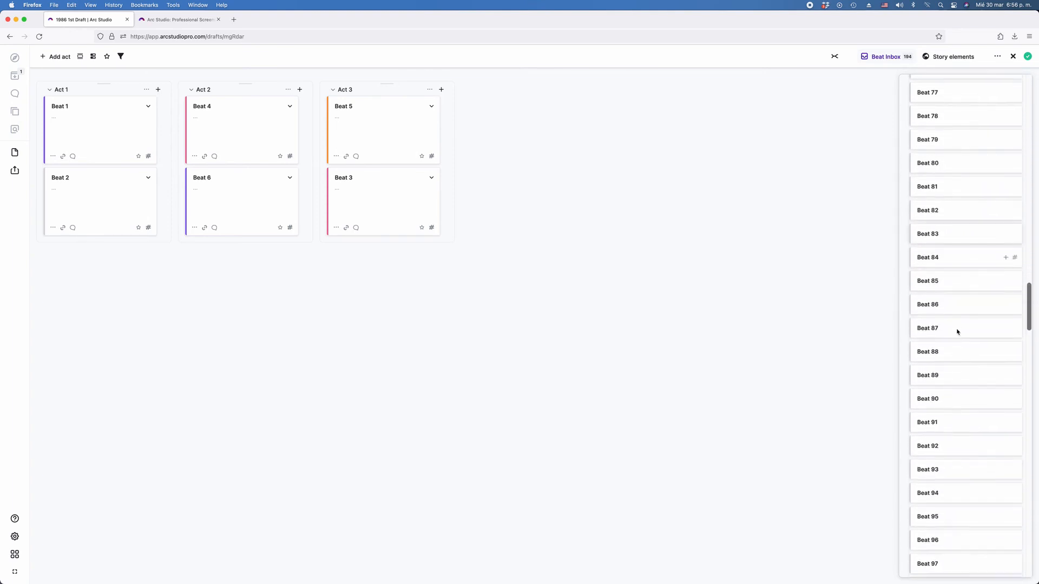
scroll(958, 332, "down", 18)
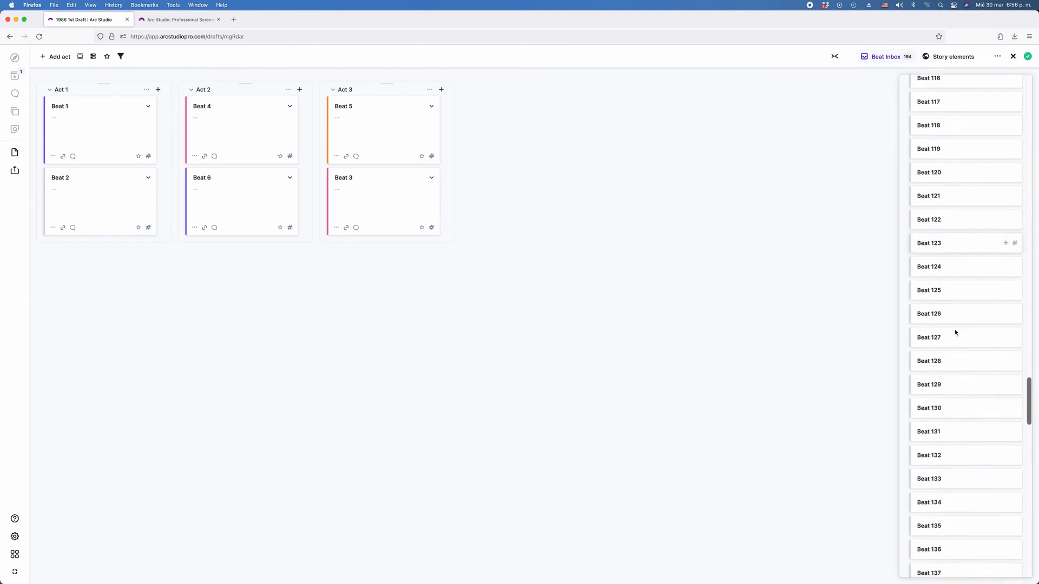
scroll(955, 332, "down", 16)
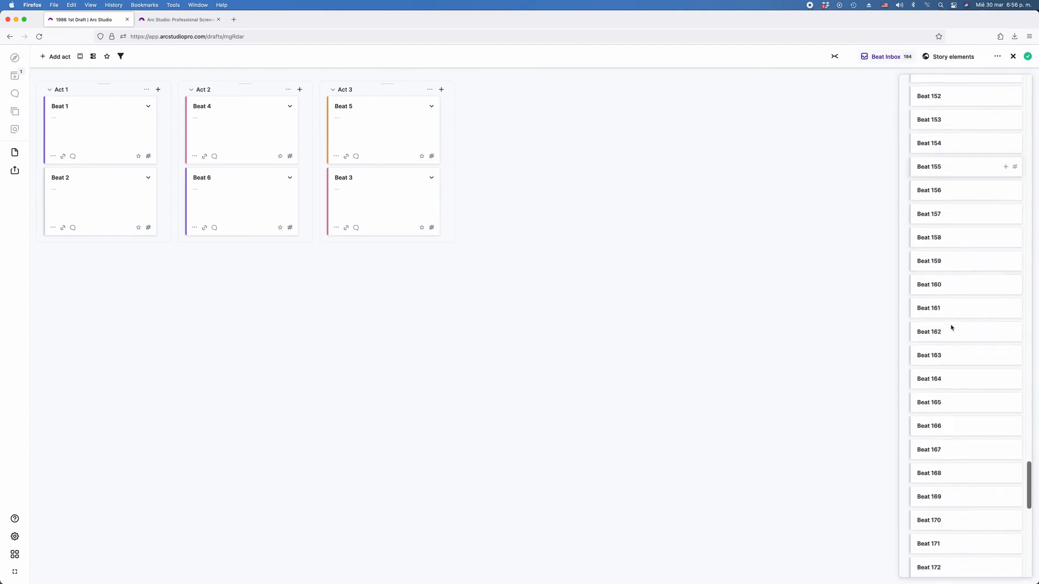
scroll(952, 328, "down", 12)
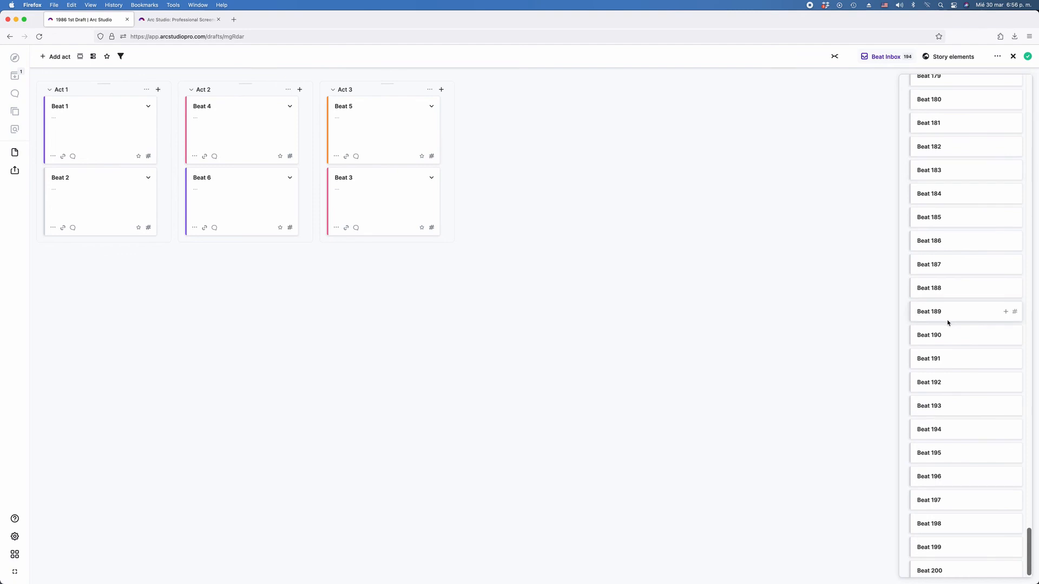
scroll(948, 320, "down", 1)
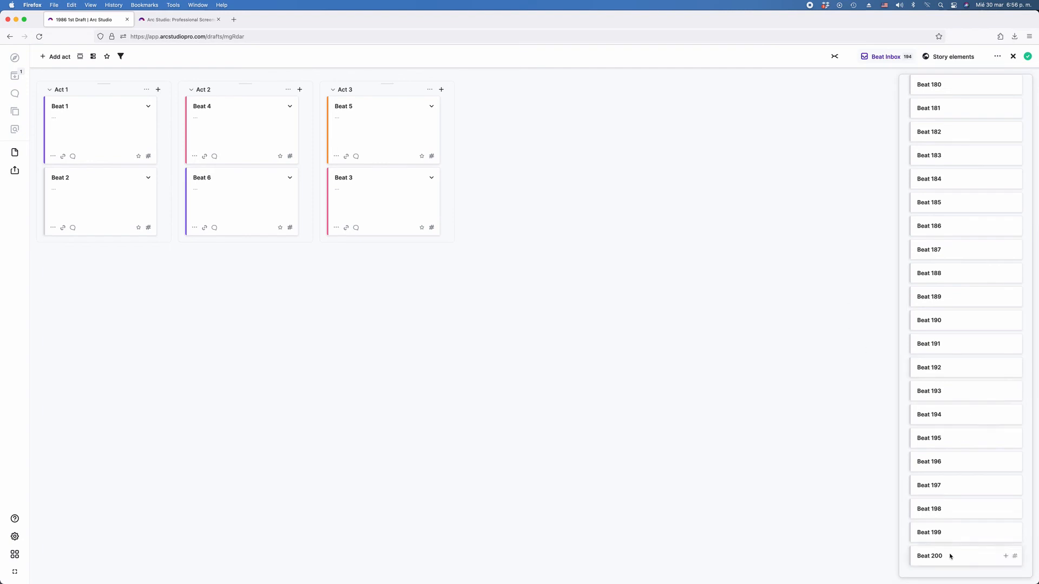
scroll(935, 423, "up", 20)
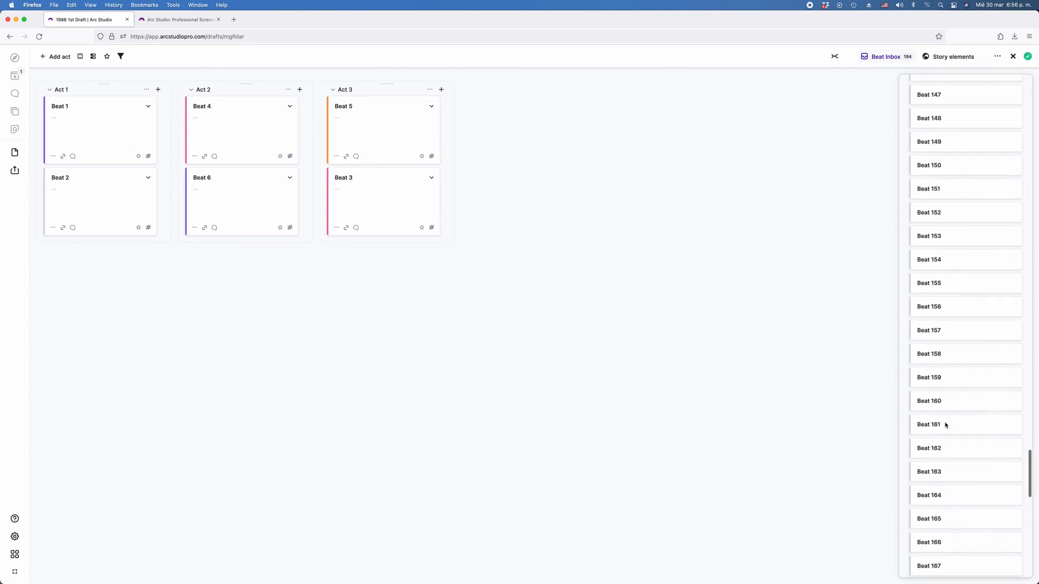
scroll(945, 426, "up", 20)
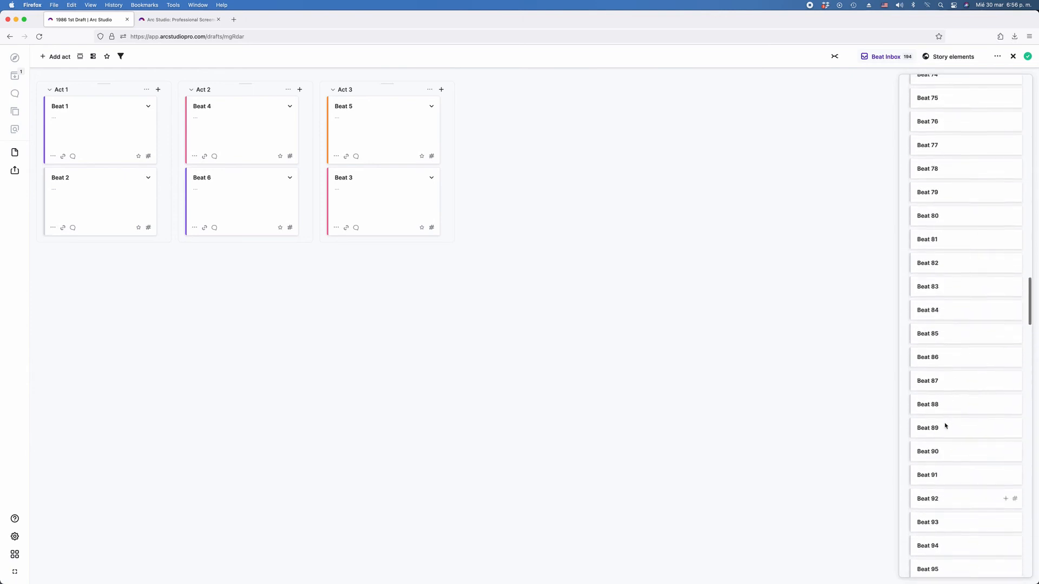
scroll(946, 425, "up", 20)
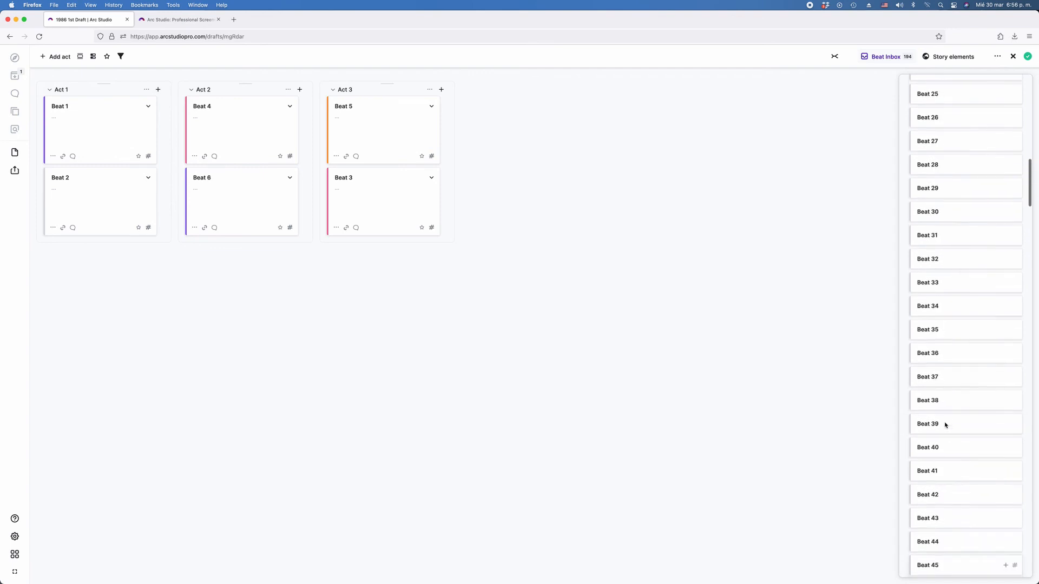
scroll(946, 425, "up", 10)
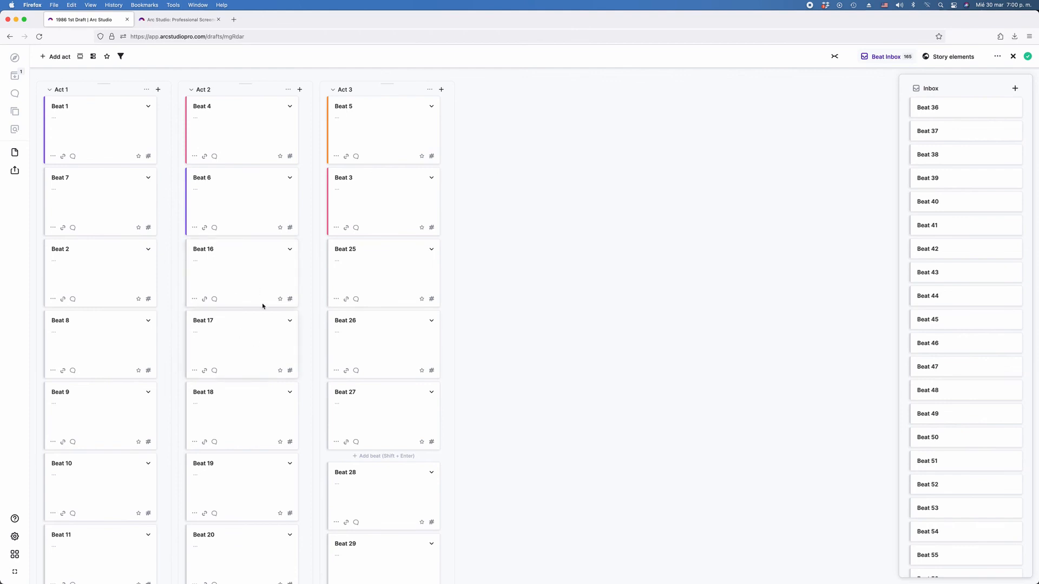
Examine the beats in the Act 1, Act 2 and Act 3 columns from their first cards to their last.
scroll(97, 289, "down", 6)
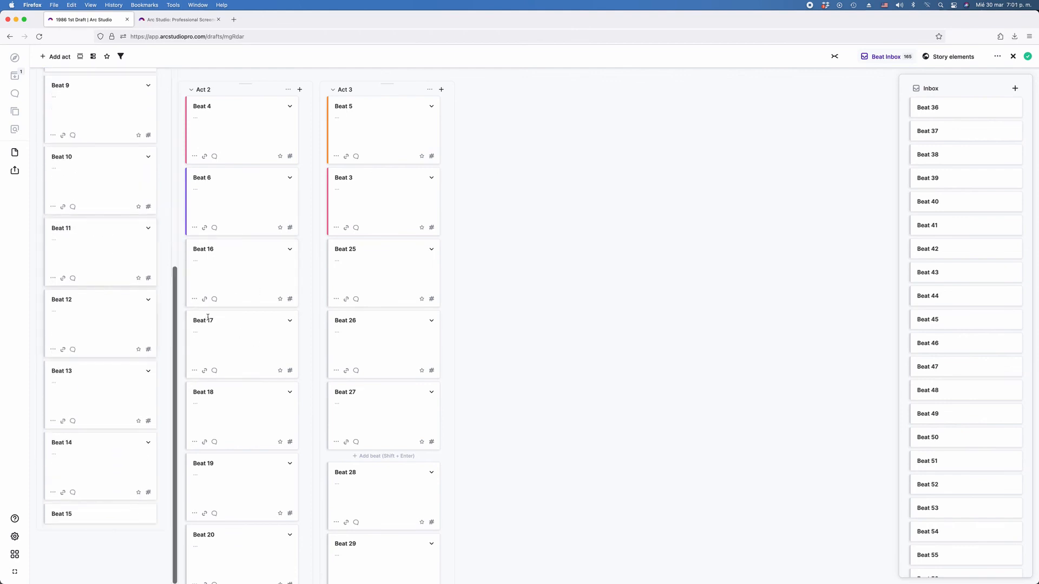
scroll(235, 323, "down", 4)
scroll(233, 323, "down", 3)
scroll(348, 398, "down", 5)
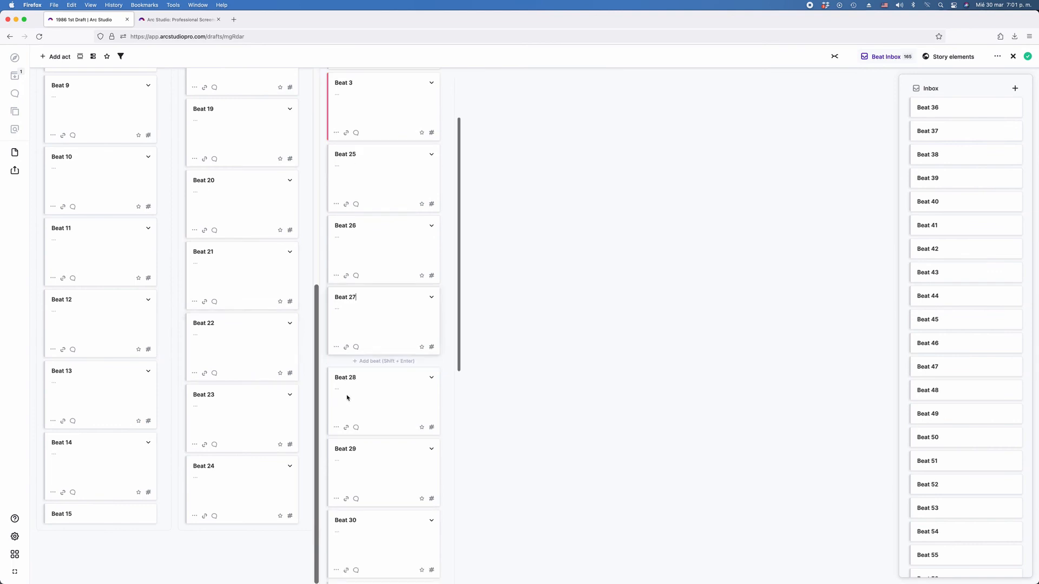
scroll(374, 412, "down", 3)
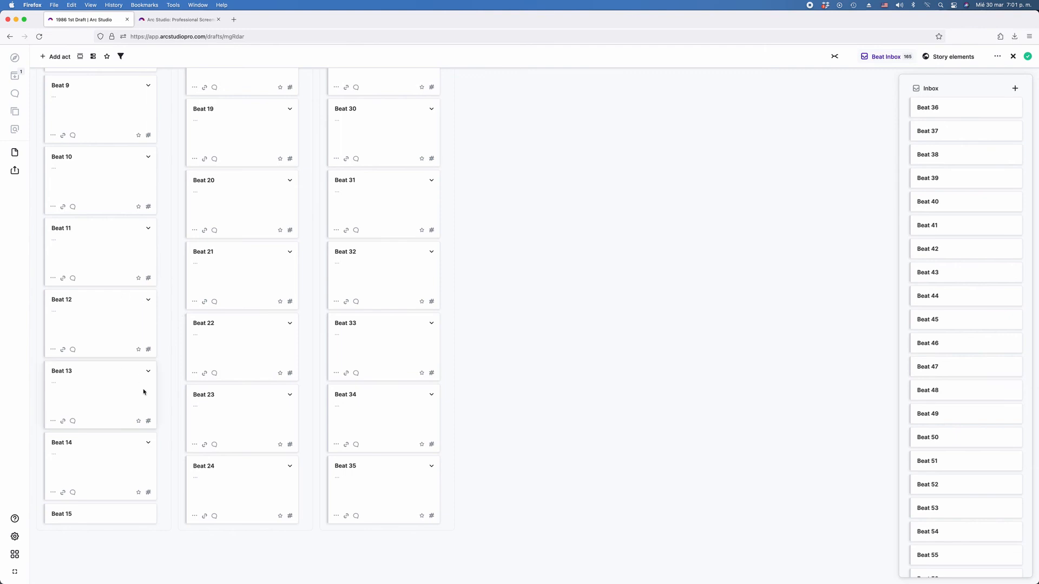
scroll(129, 443, "up", 2)
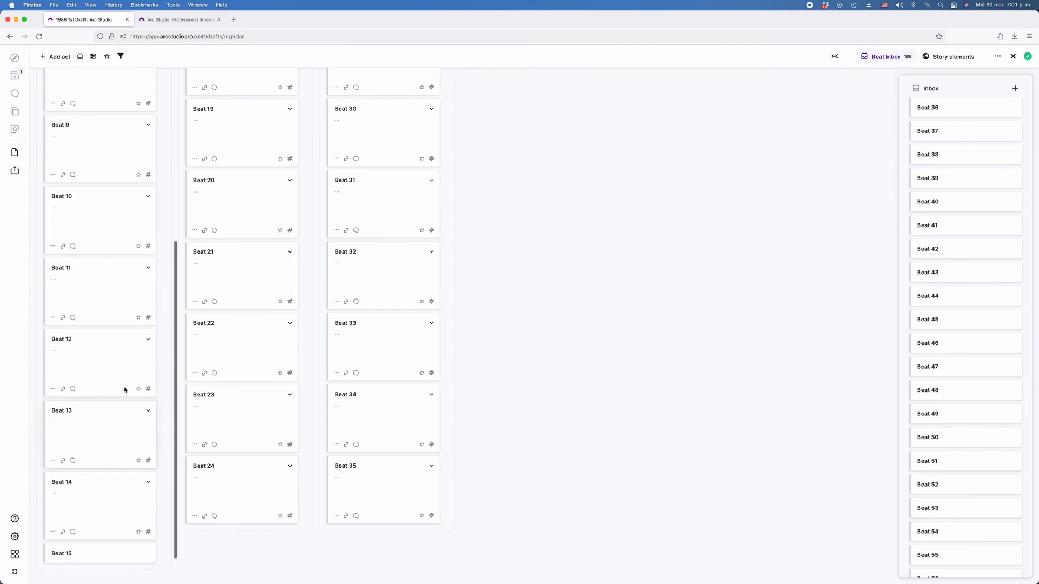
scroll(125, 389, "up", 4)
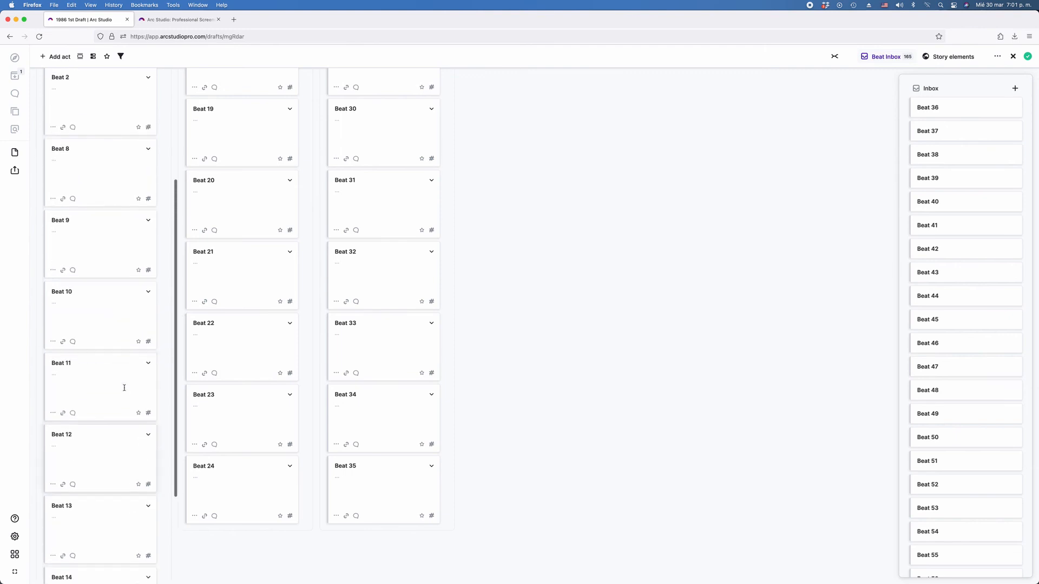
scroll(124, 390, "down", 5)
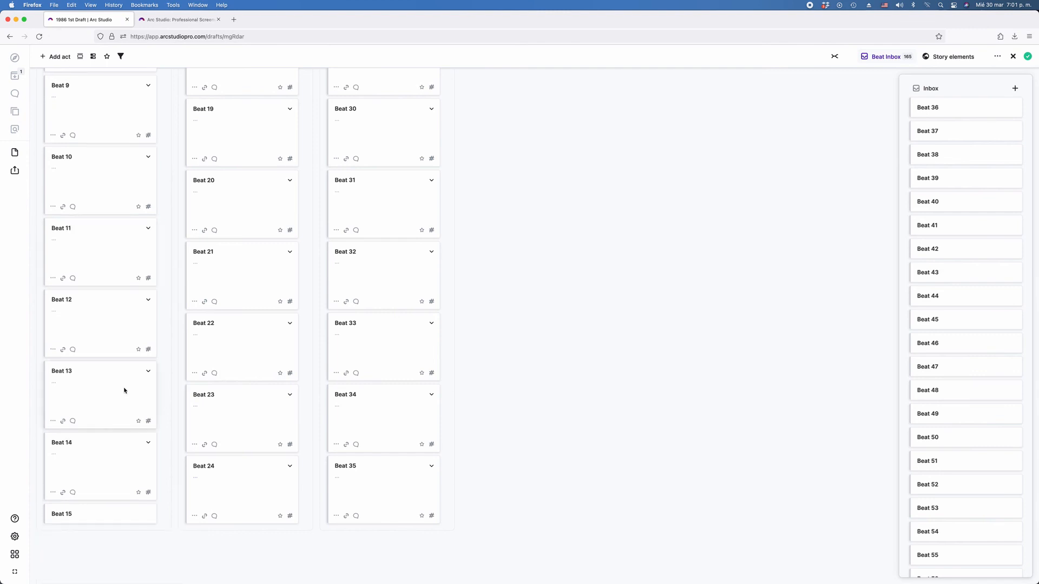
scroll(222, 309, "up", 15)
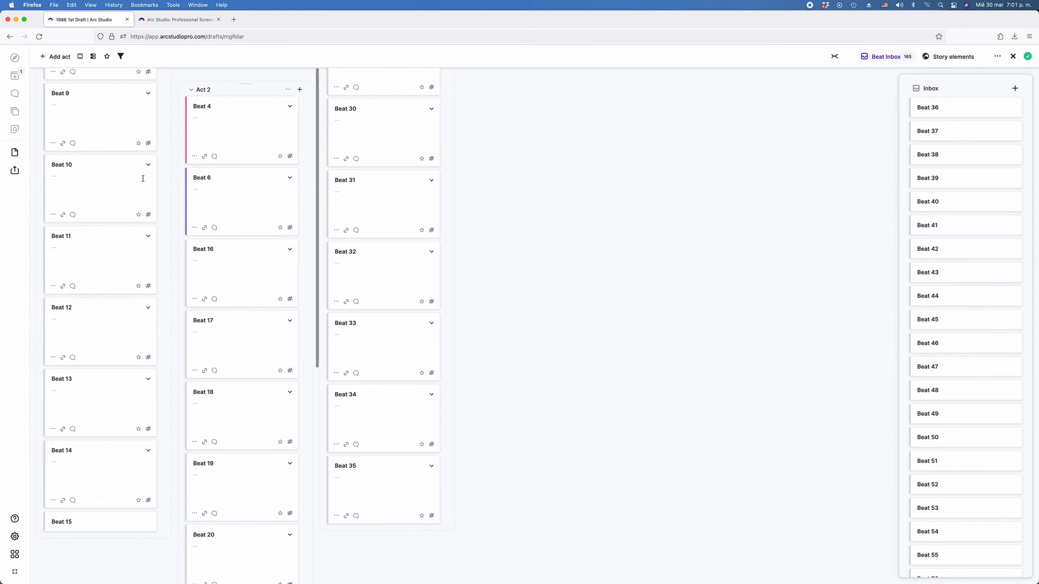
scroll(99, 207, "up", 9)
scroll(99, 207, "up", 4)
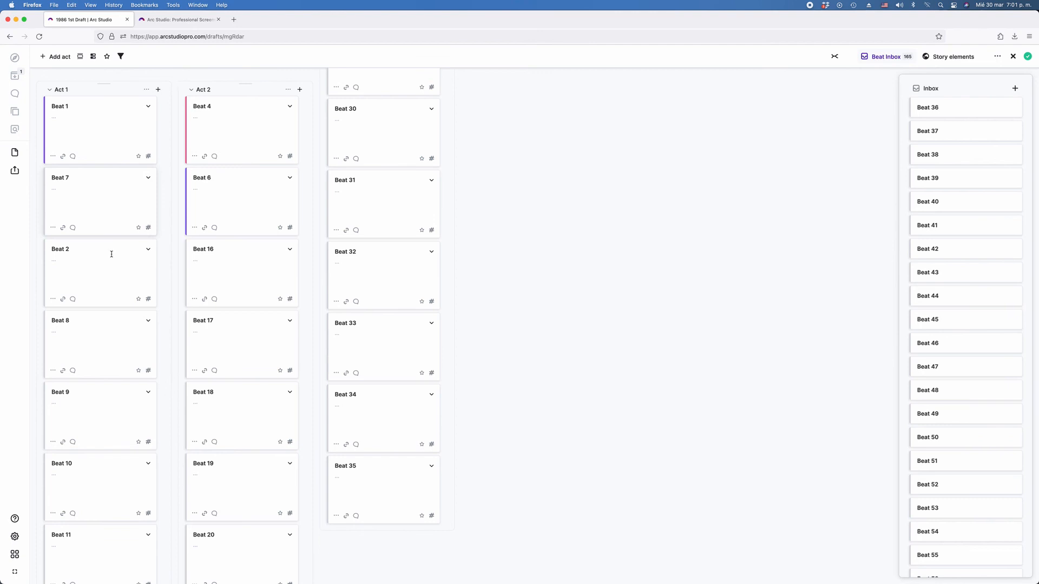
scroll(111, 257, "down", 13)
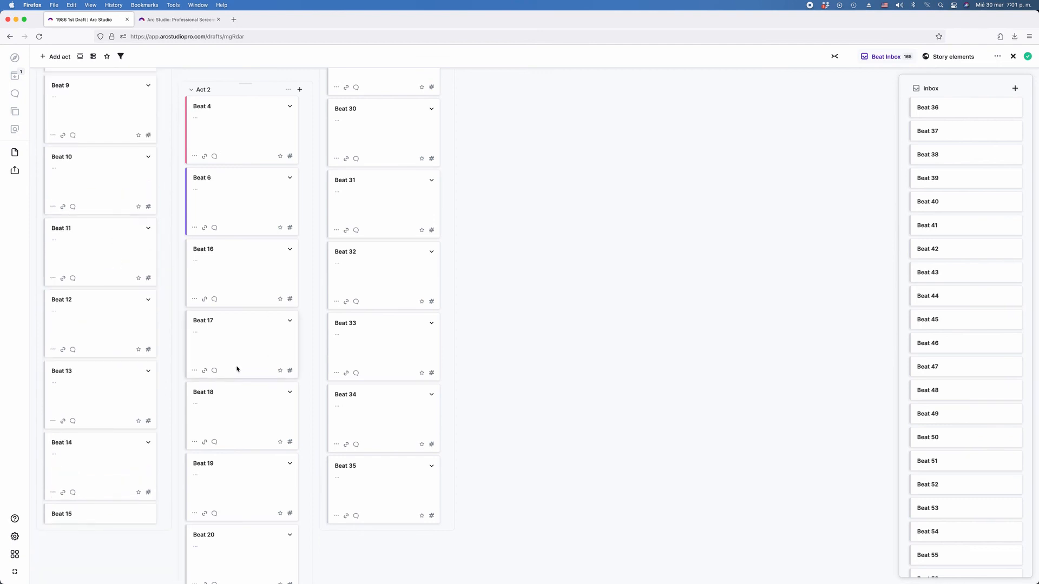
scroll(227, 357, "down", 5)
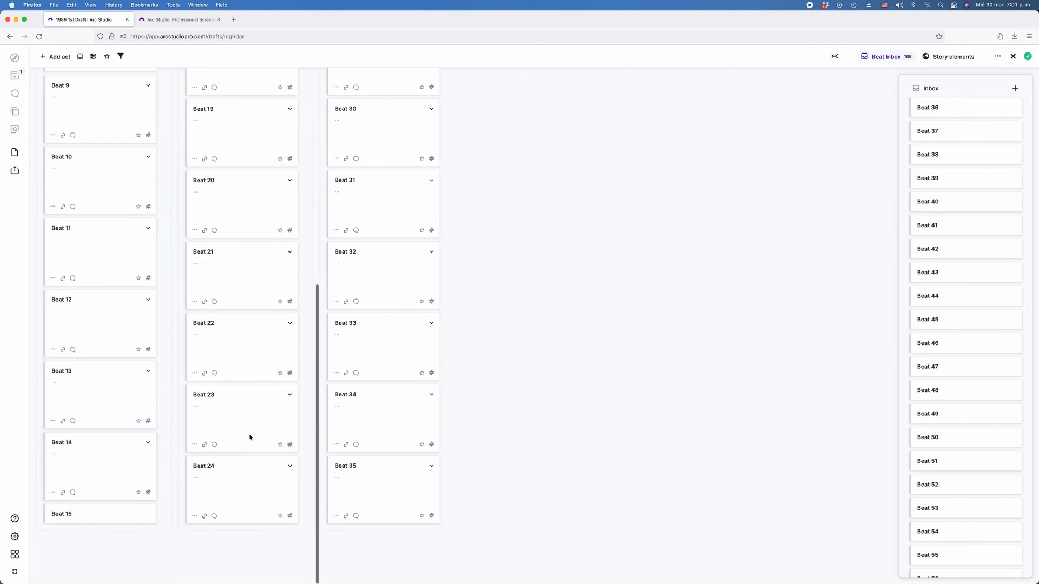
Expand Beat 15 and move it from Act 1 to Act 2 after Beat 23, with Beat 14 placed directly above it.
left_click(100, 514)
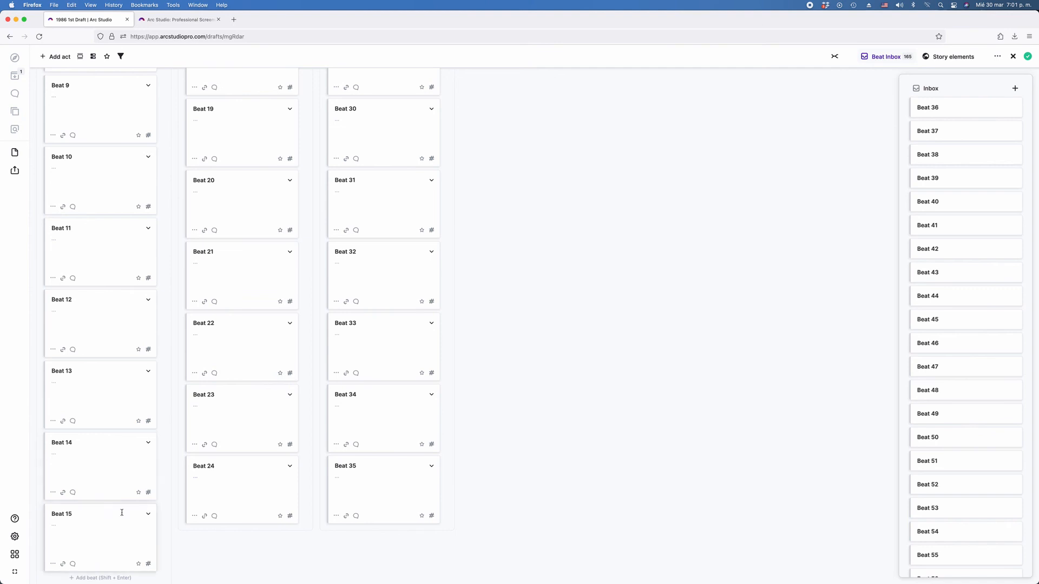
left_click(52, 564)
left_click(98, 534)
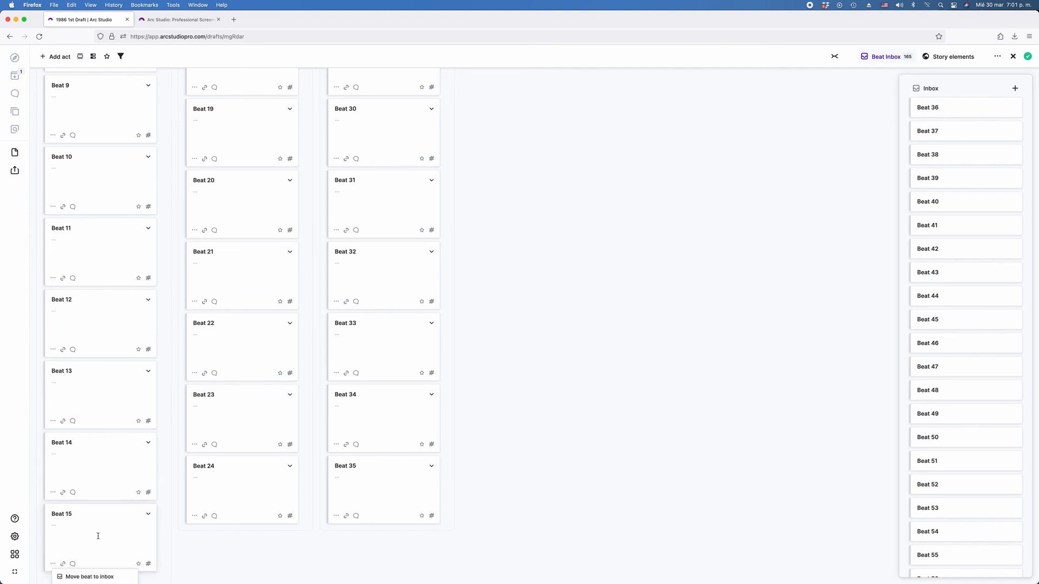
left_click_drag(106, 506, 244, 453)
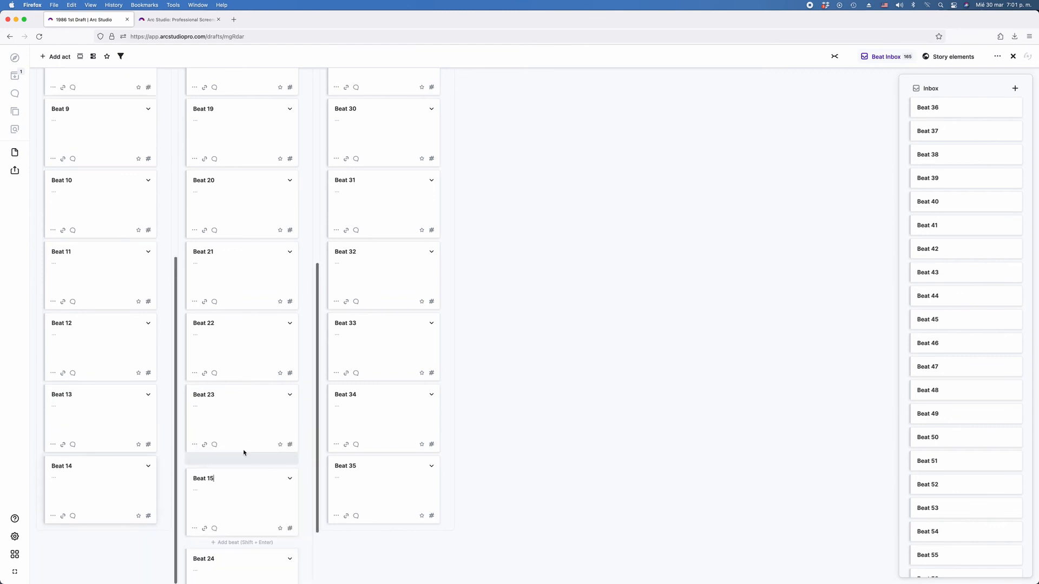
left_click_drag(82, 459, 210, 416)
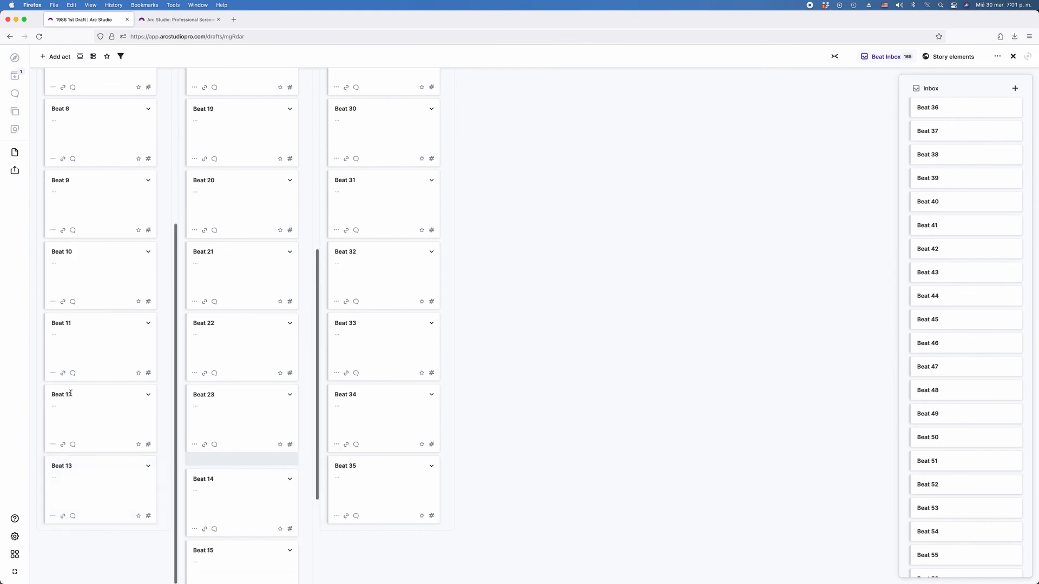
Move Beat 13 and Beat 11 from Act 1 to Act 2 below Beat 23, with Beat 11 directly above Beat 13.
left_click(84, 461)
left_click_drag(84, 460, 241, 452)
left_click_drag(75, 396, 101, 404)
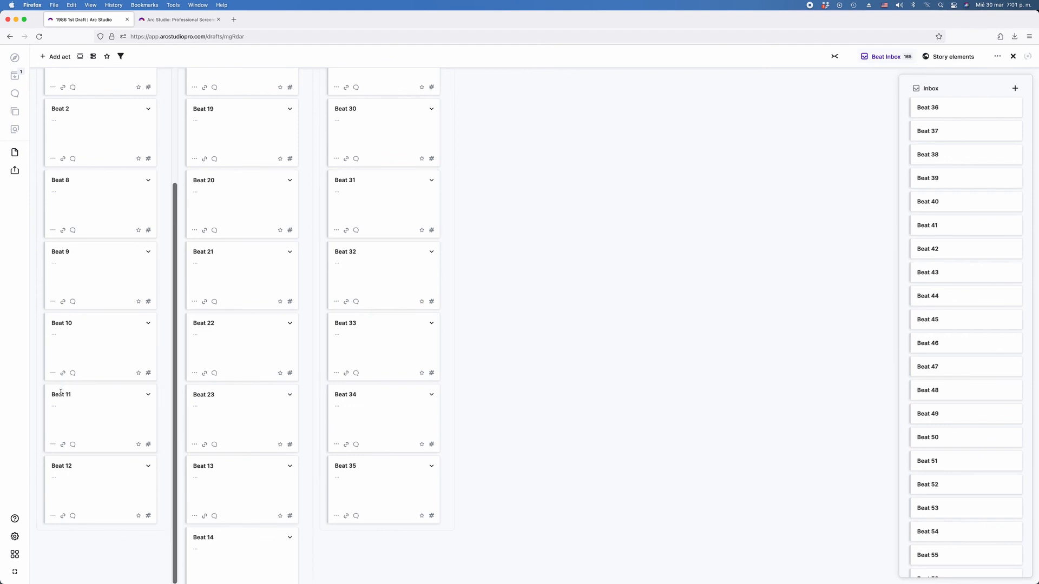
left_click(93, 404)
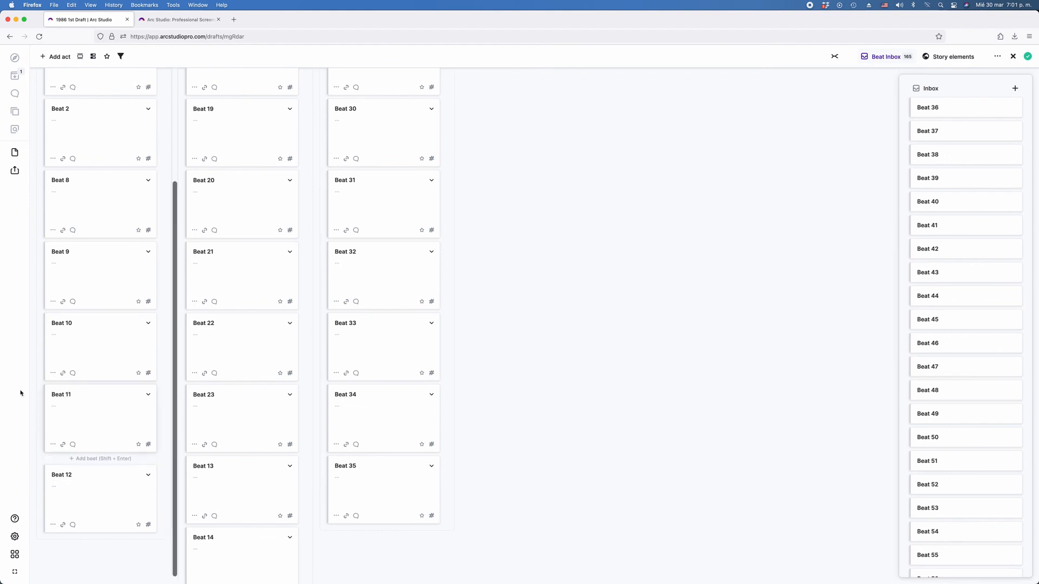
left_click(72, 395)
left_click_drag(108, 389, 252, 453)
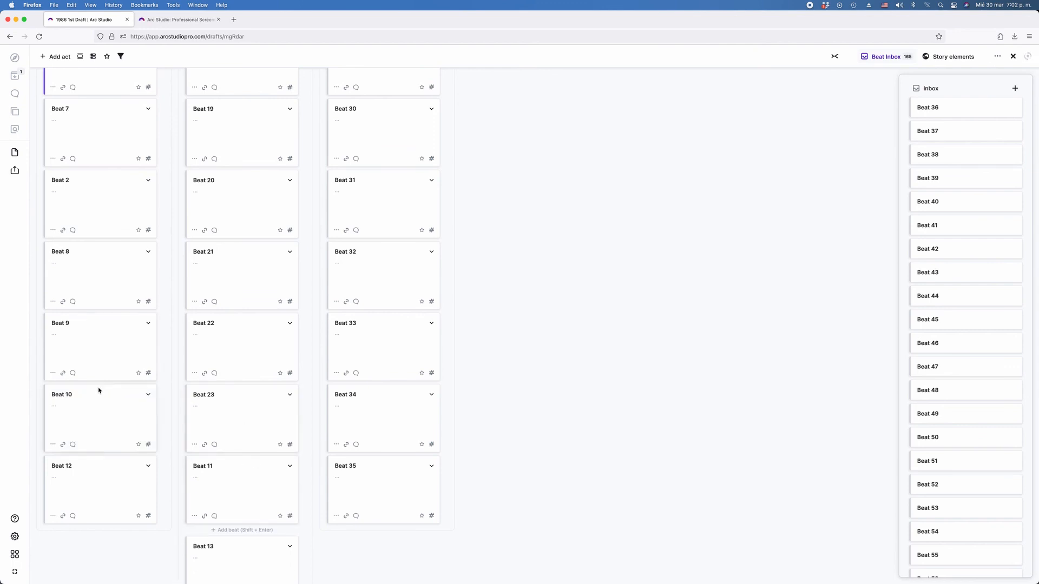
Move Beat 10 from Act 1 between Beats 22 and 23 in Act 2, and Beat 8 between Beats 19 and 20.
left_click_drag(98, 390, 246, 380)
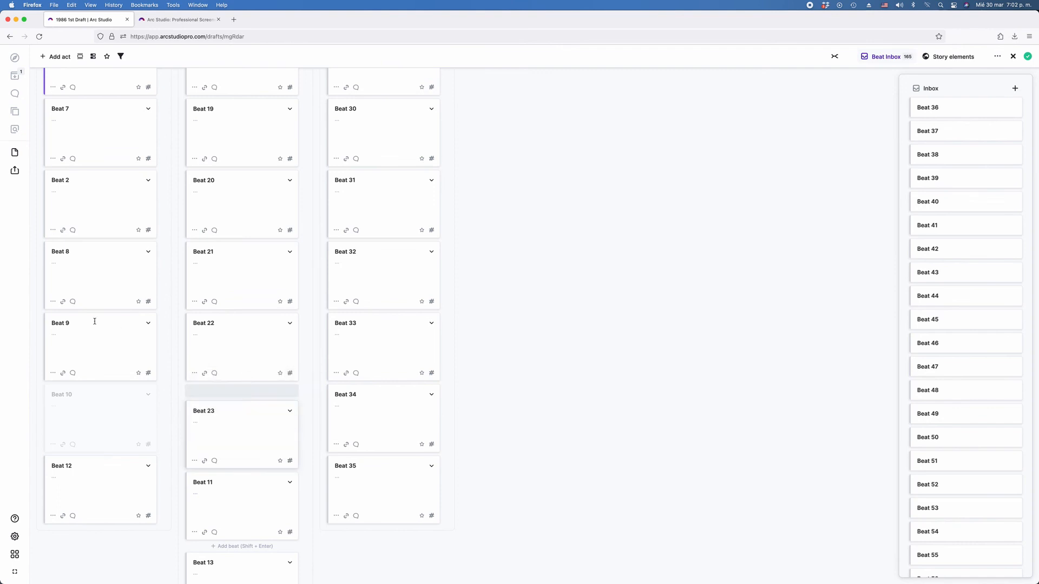
left_click_drag(95, 321, 92, 318)
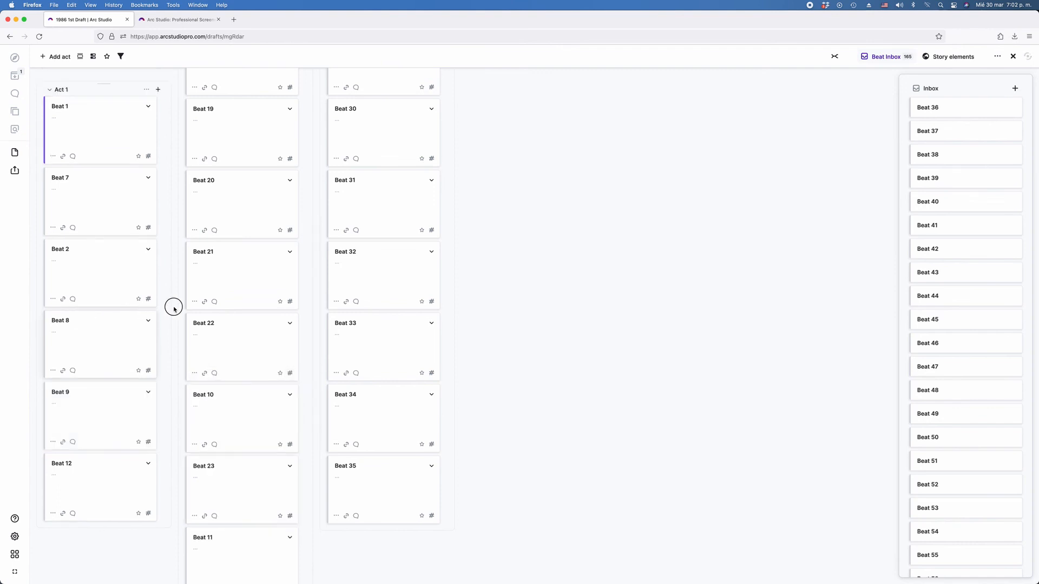
left_click_drag(174, 308, 232, 160)
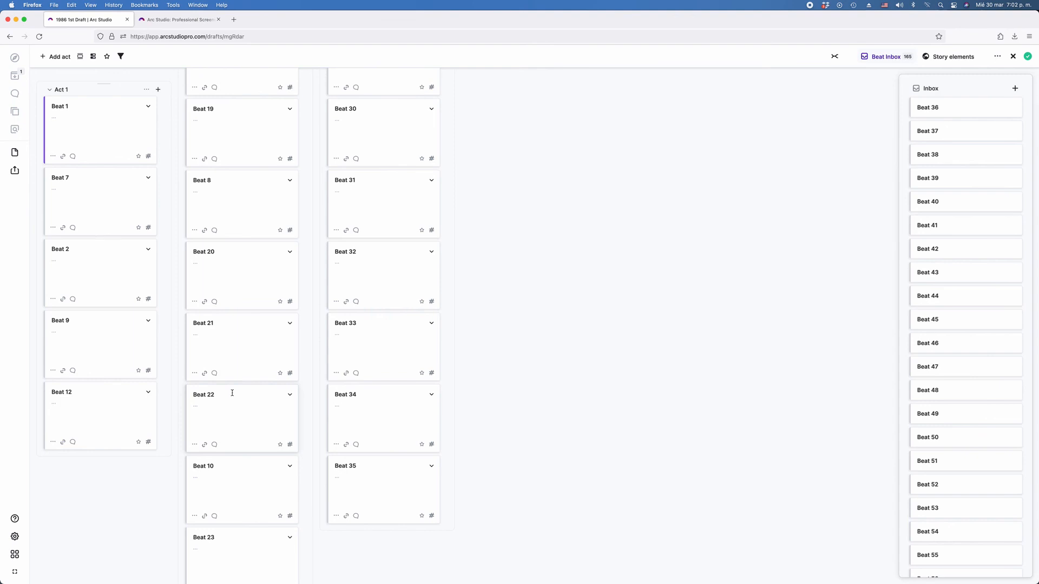
scroll(232, 392, "down", 8)
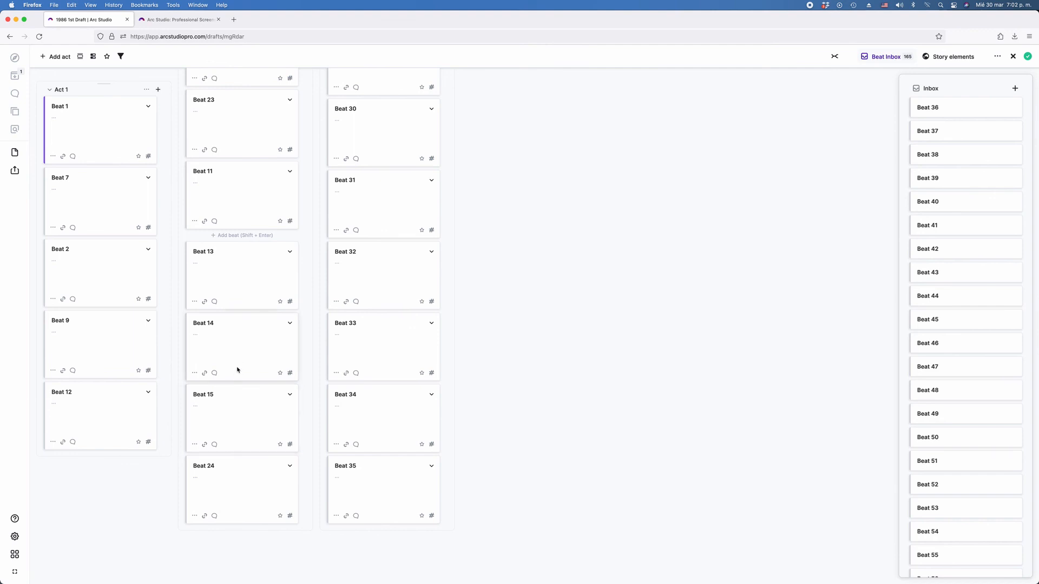
scroll(236, 368, "up", 8)
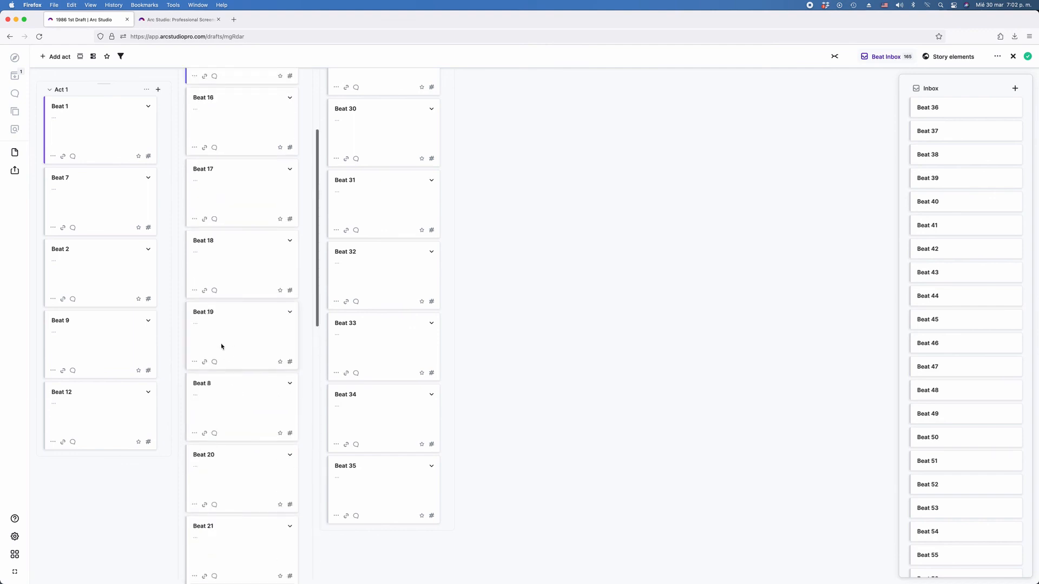
scroll(331, 430, "up", 10)
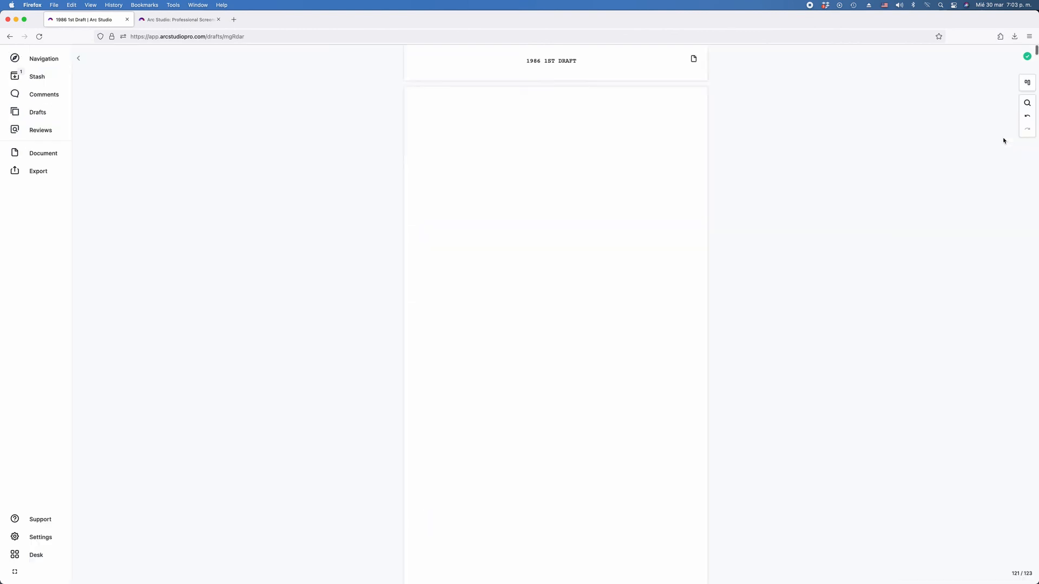
View the script's last pages and look through its Navigation, Stash, Comments, Drafts and Reviews sections.
scroll(496, 218, "up", 15)
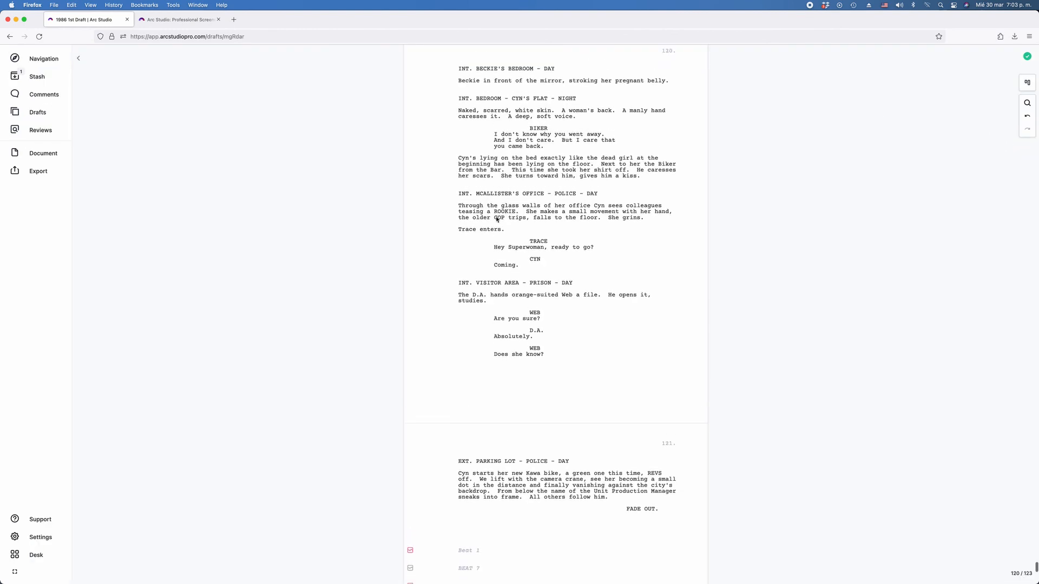
left_click(44, 59)
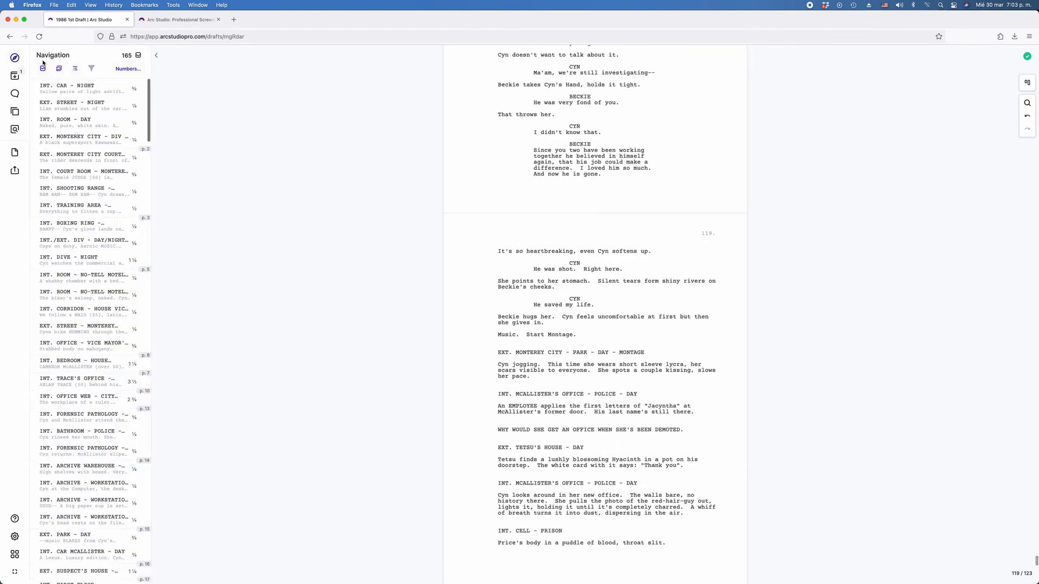
left_click(14, 77)
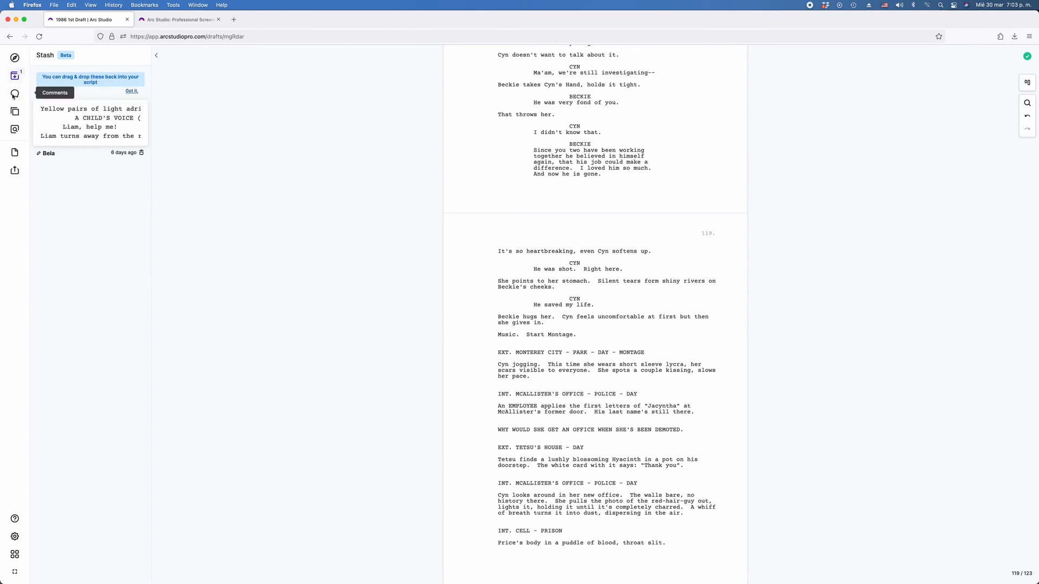
left_click(14, 95)
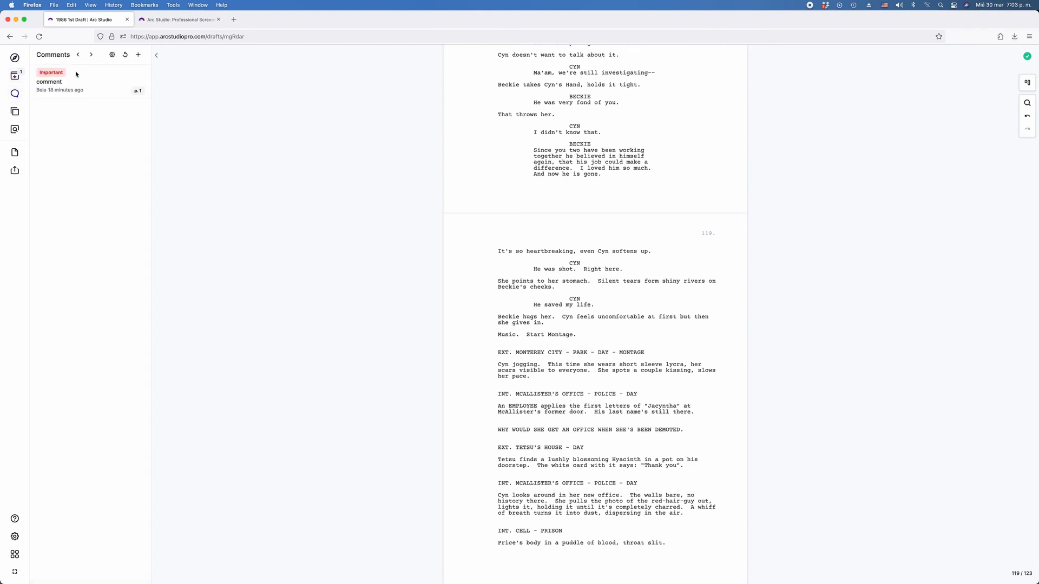
left_click(12, 114)
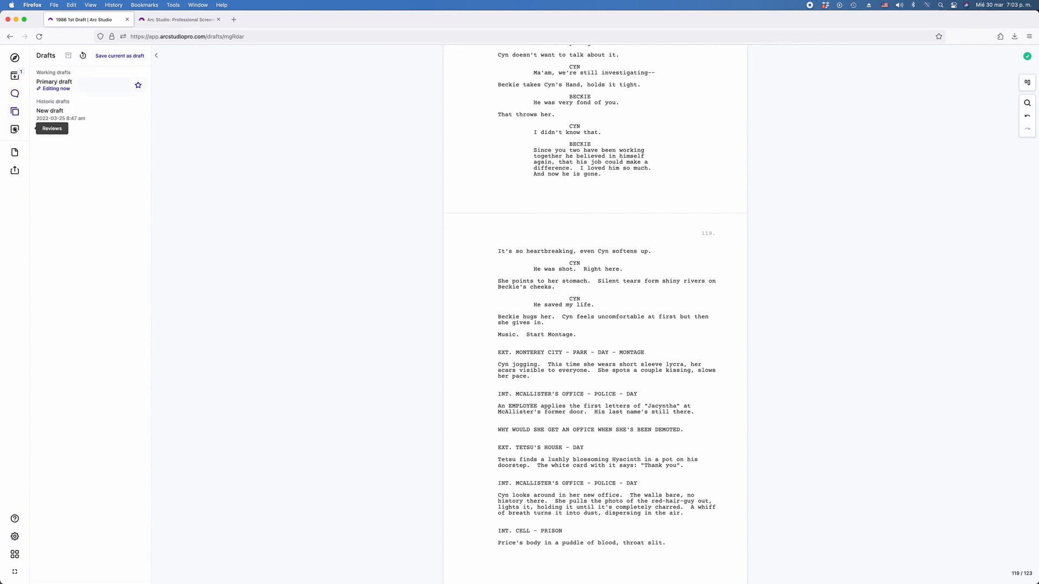
left_click(15, 129)
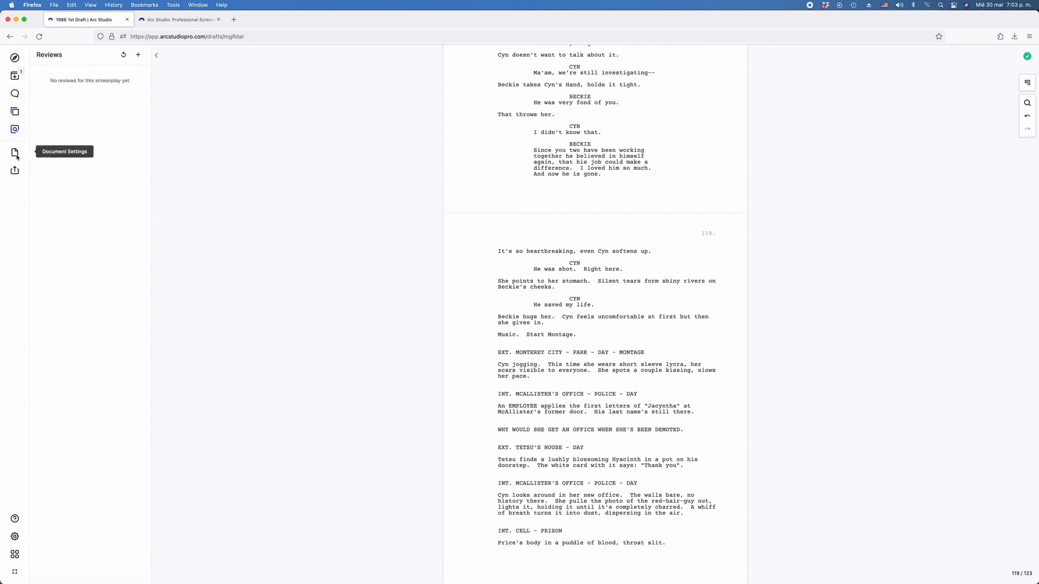
Look at the document settings and at the numbering options for the scene list.
left_click(15, 153)
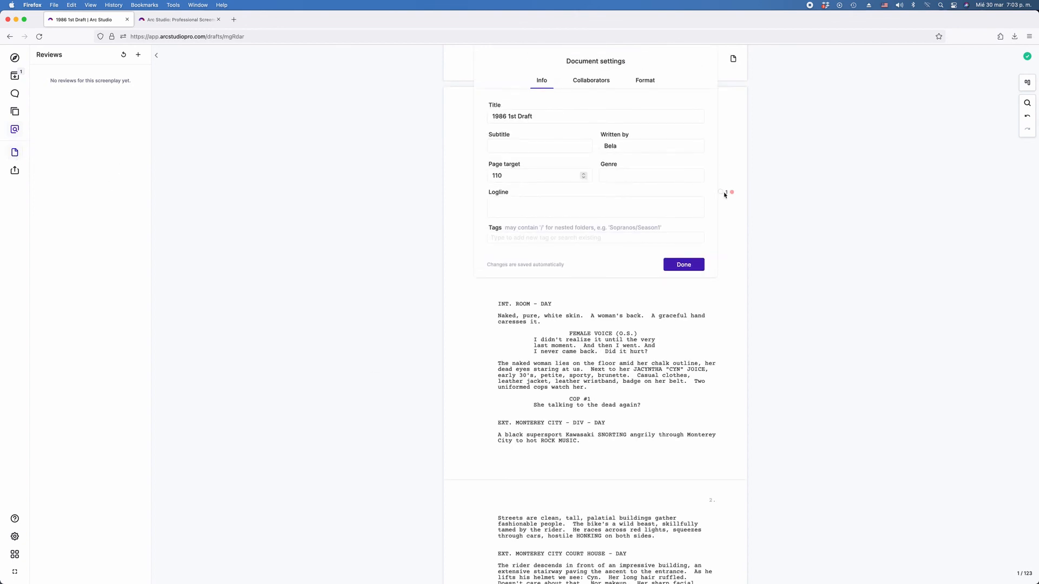
left_click(694, 267)
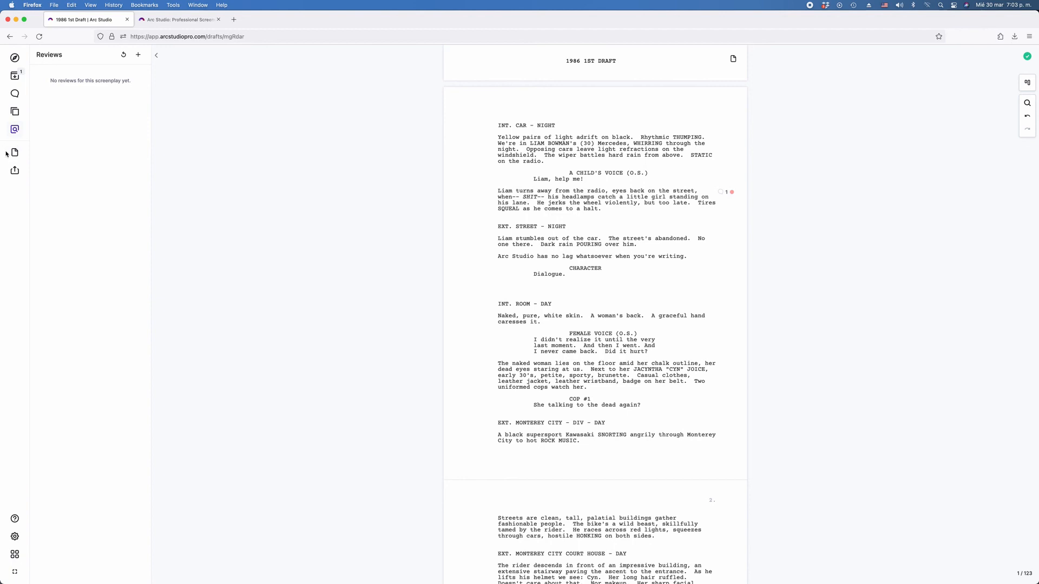
left_click(18, 60)
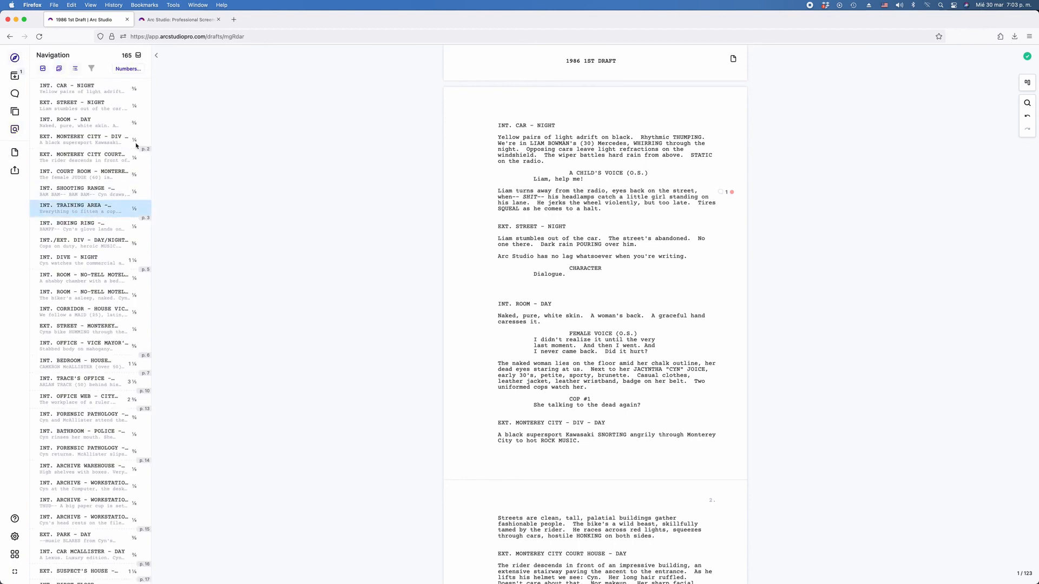
left_click(132, 71)
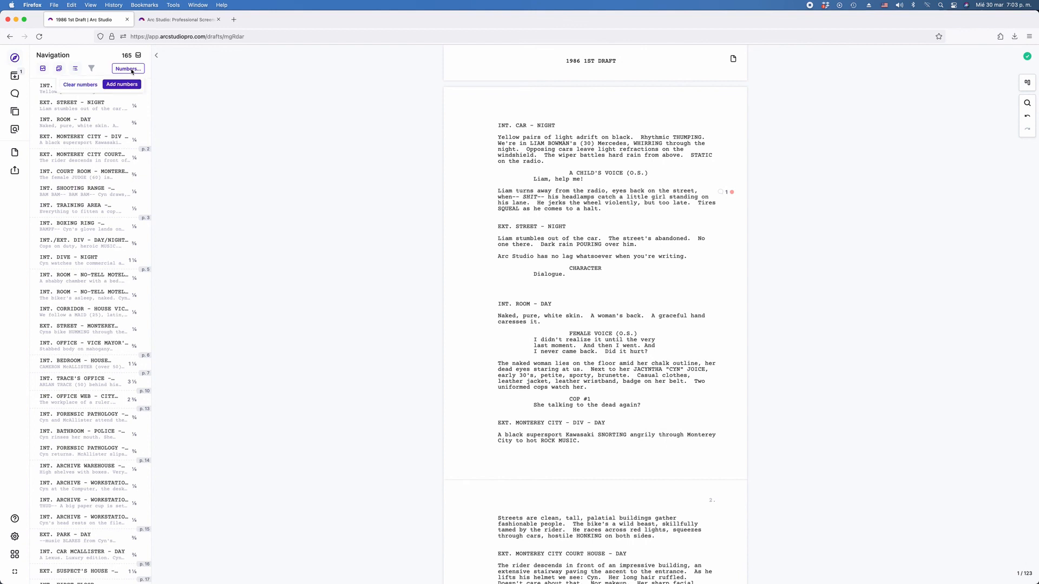
left_click(132, 71)
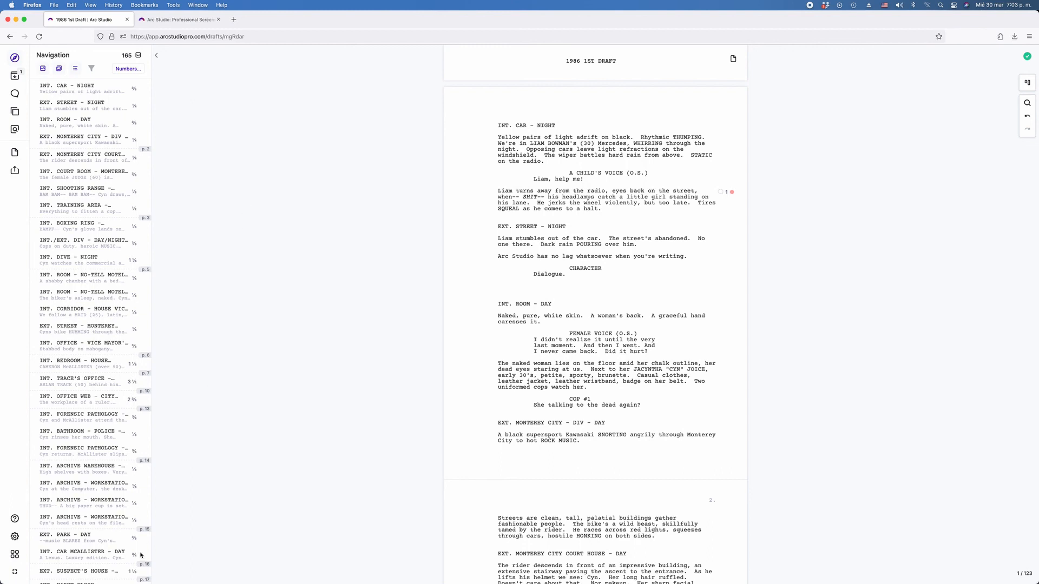
Set the editor's colour theme to Night and return to the script.
left_click(15, 536)
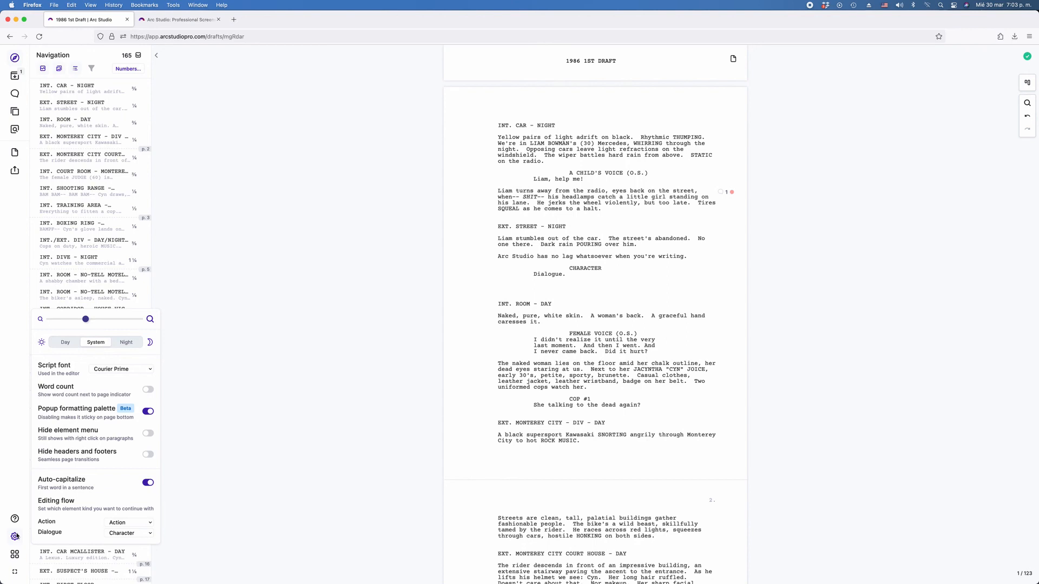
left_click(131, 344)
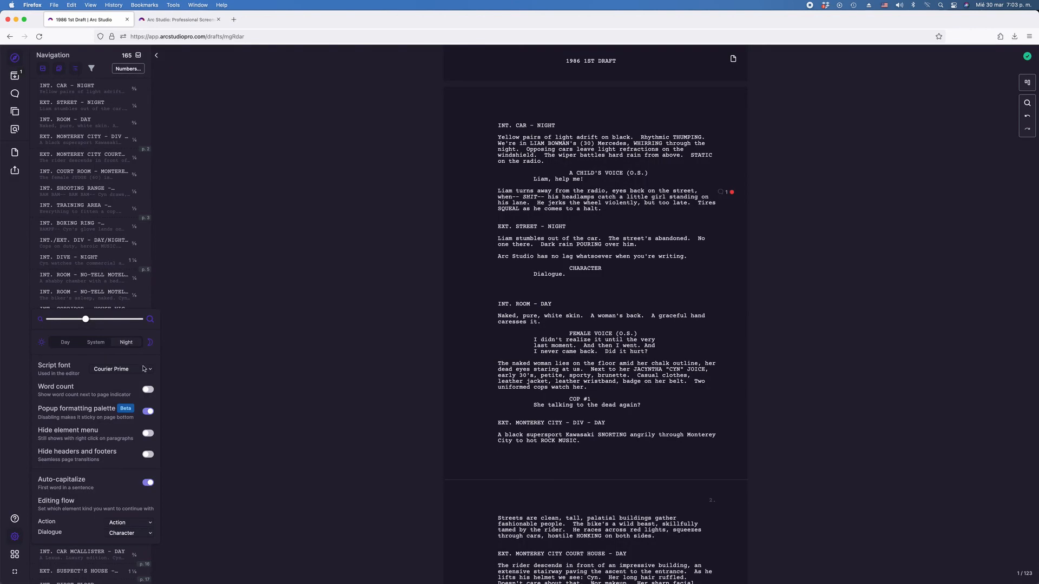
left_click(590, 281)
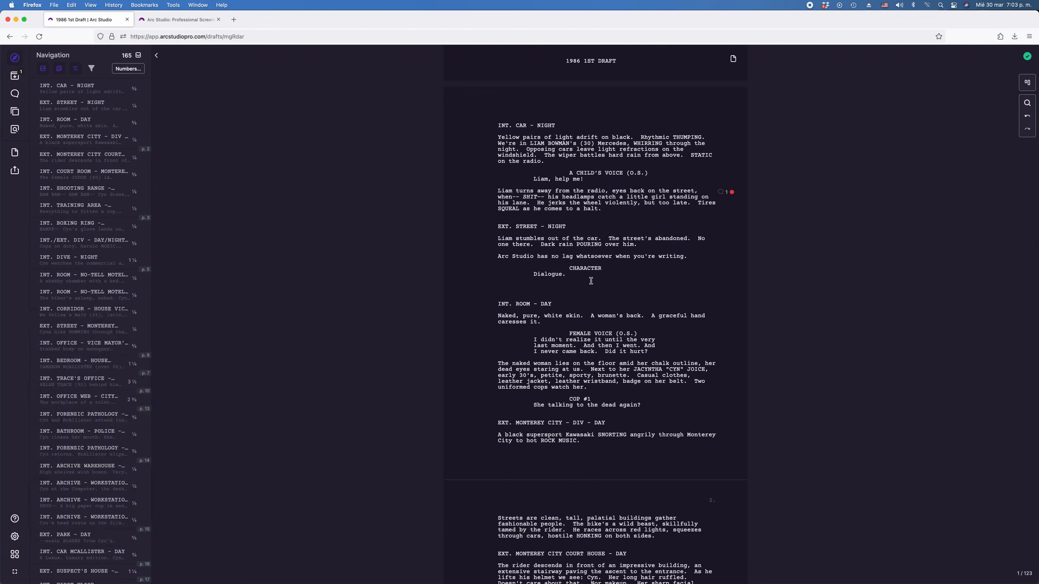